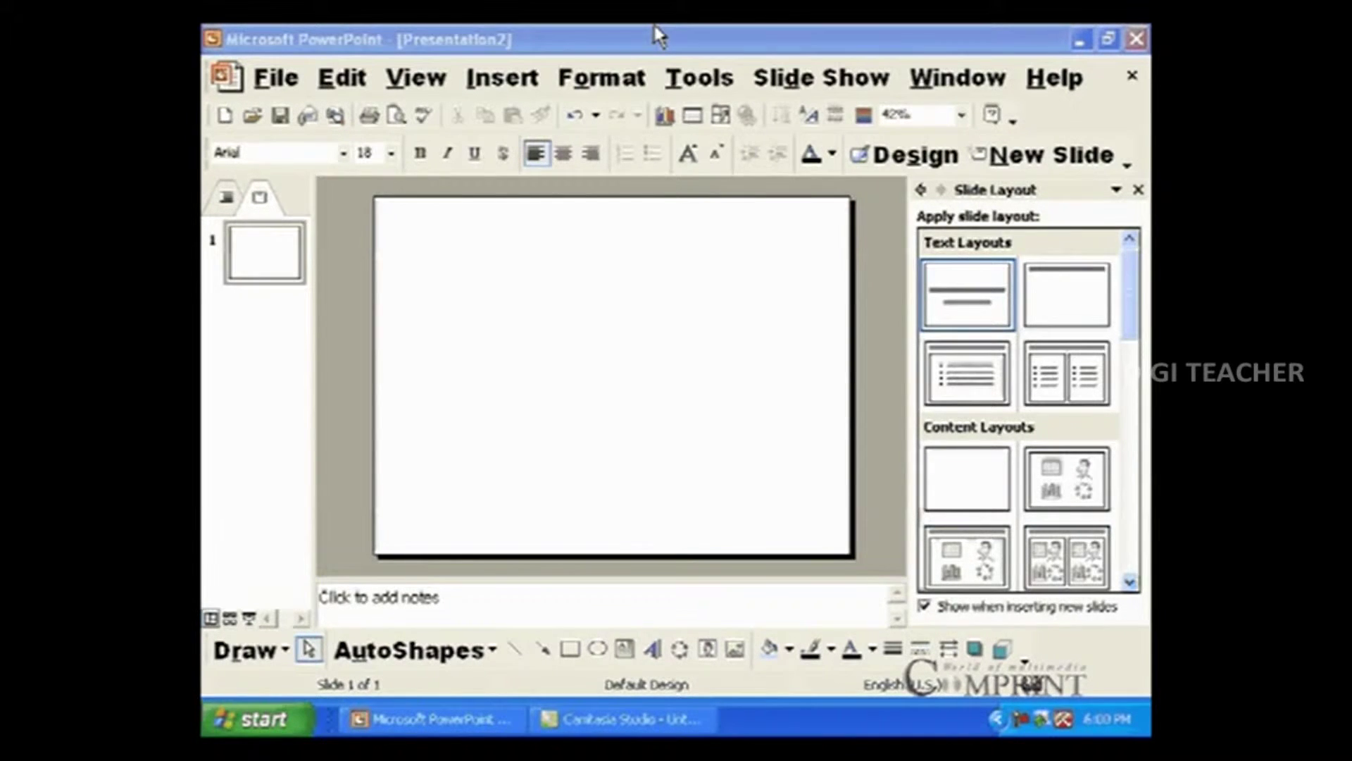
Insert the sound file 01.Mr.Perfect.mp3 on the slide, set to play when clicked.
click(493, 79)
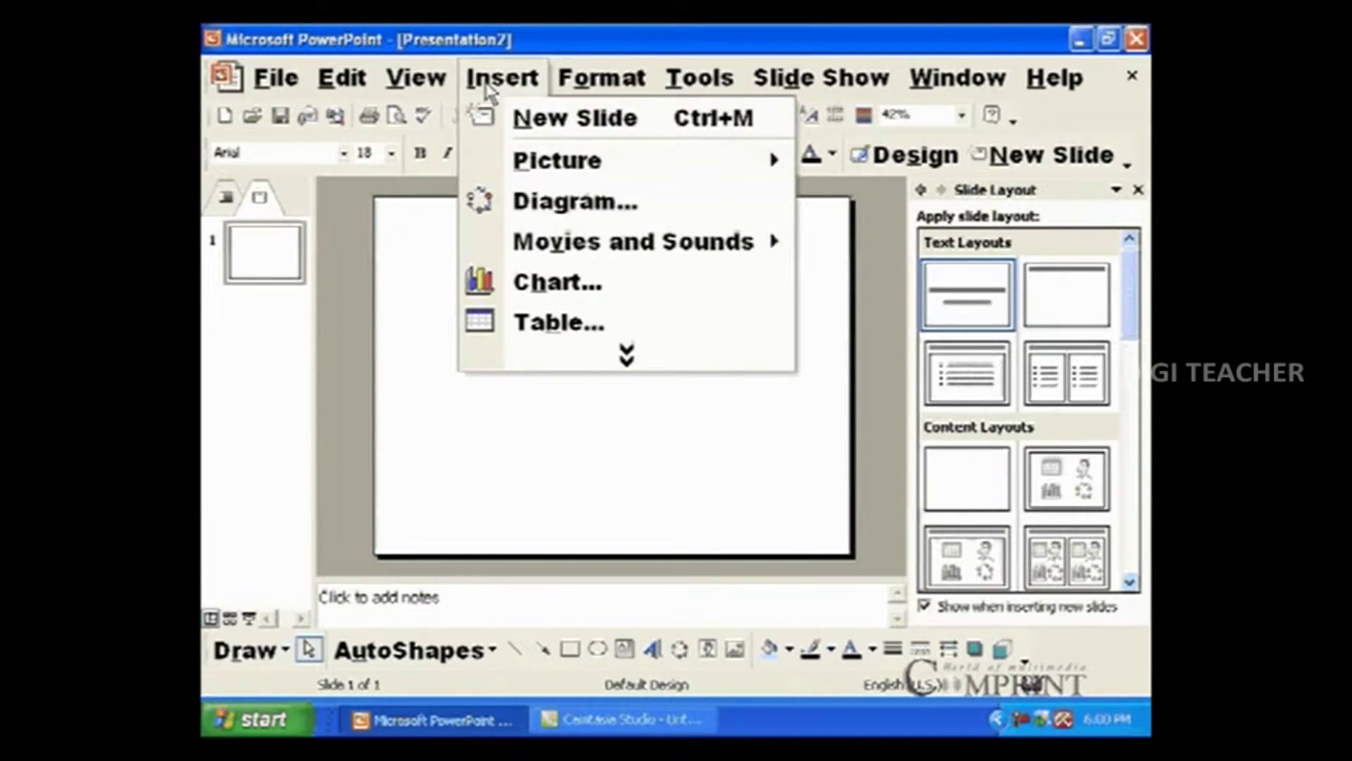
mouse_move(592, 242)
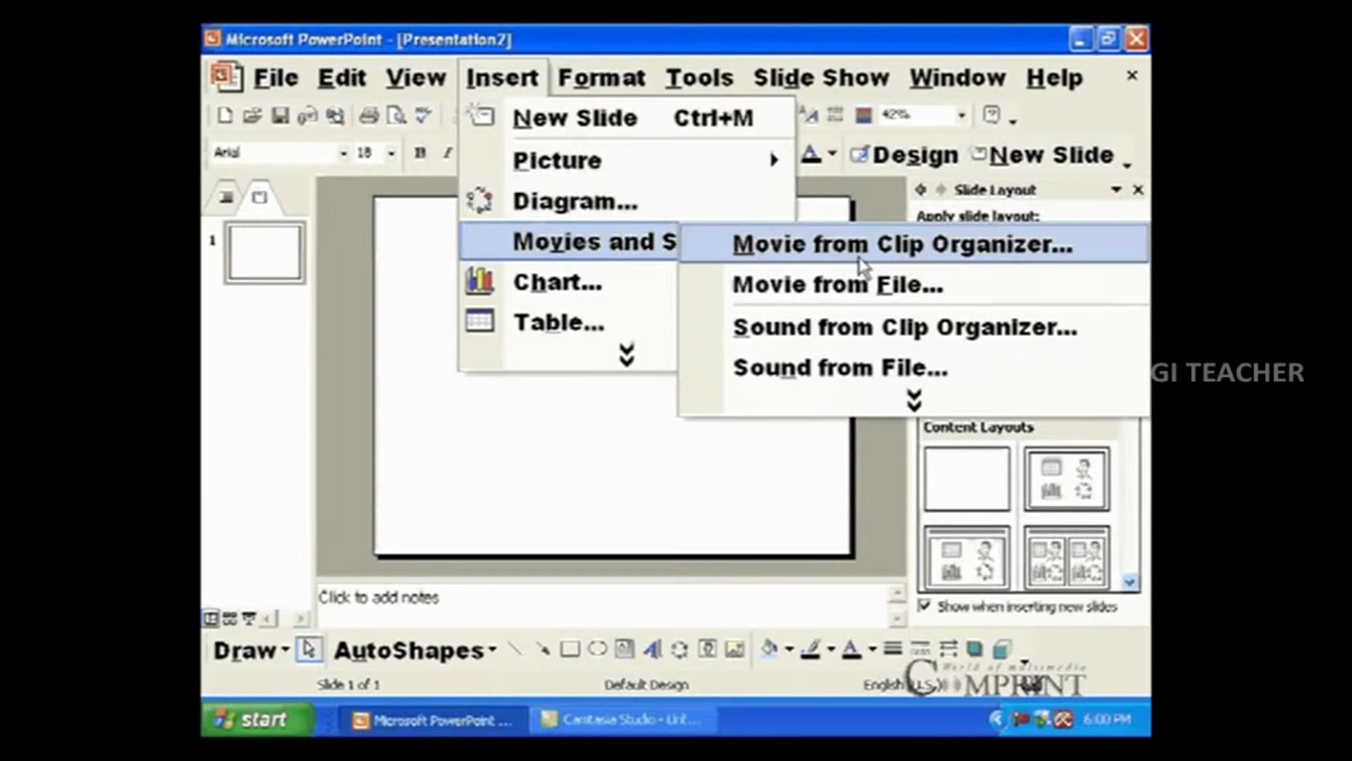
click(916, 370)
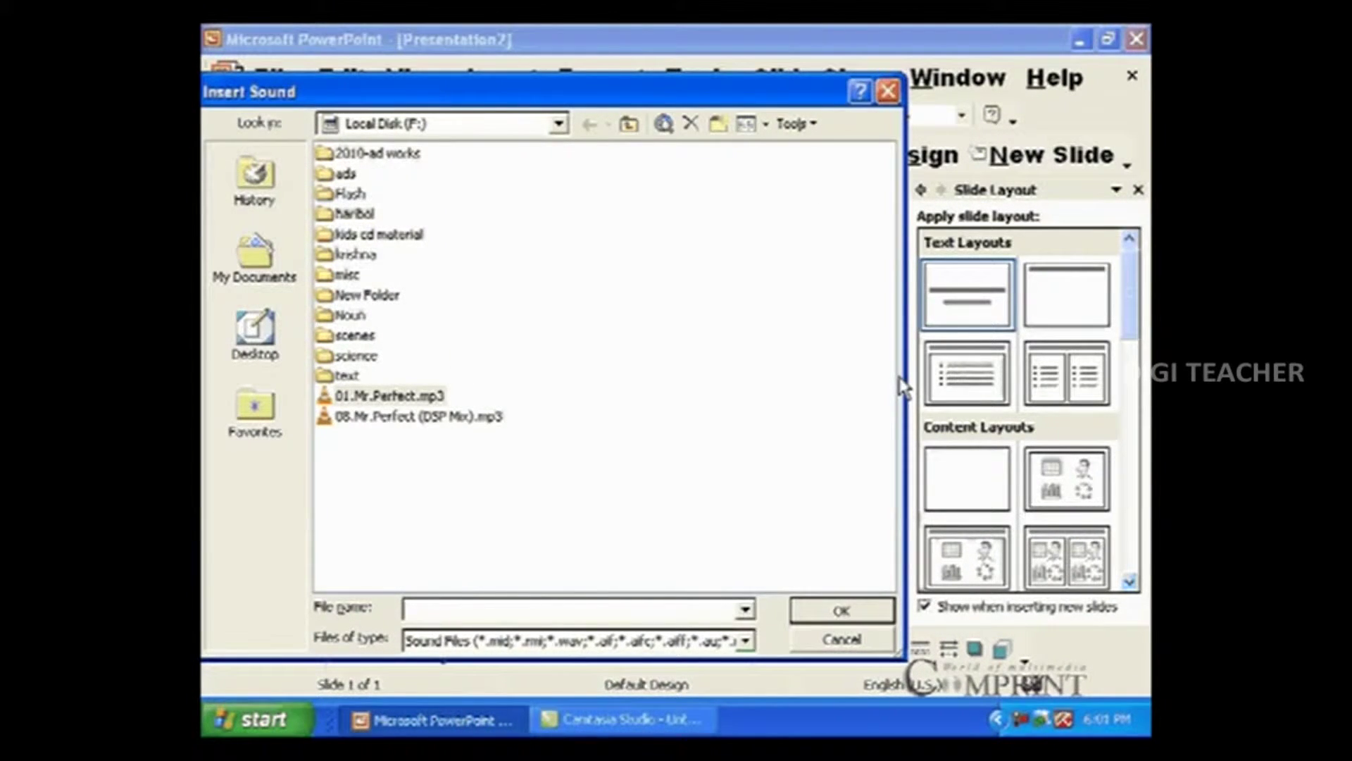
click(395, 398)
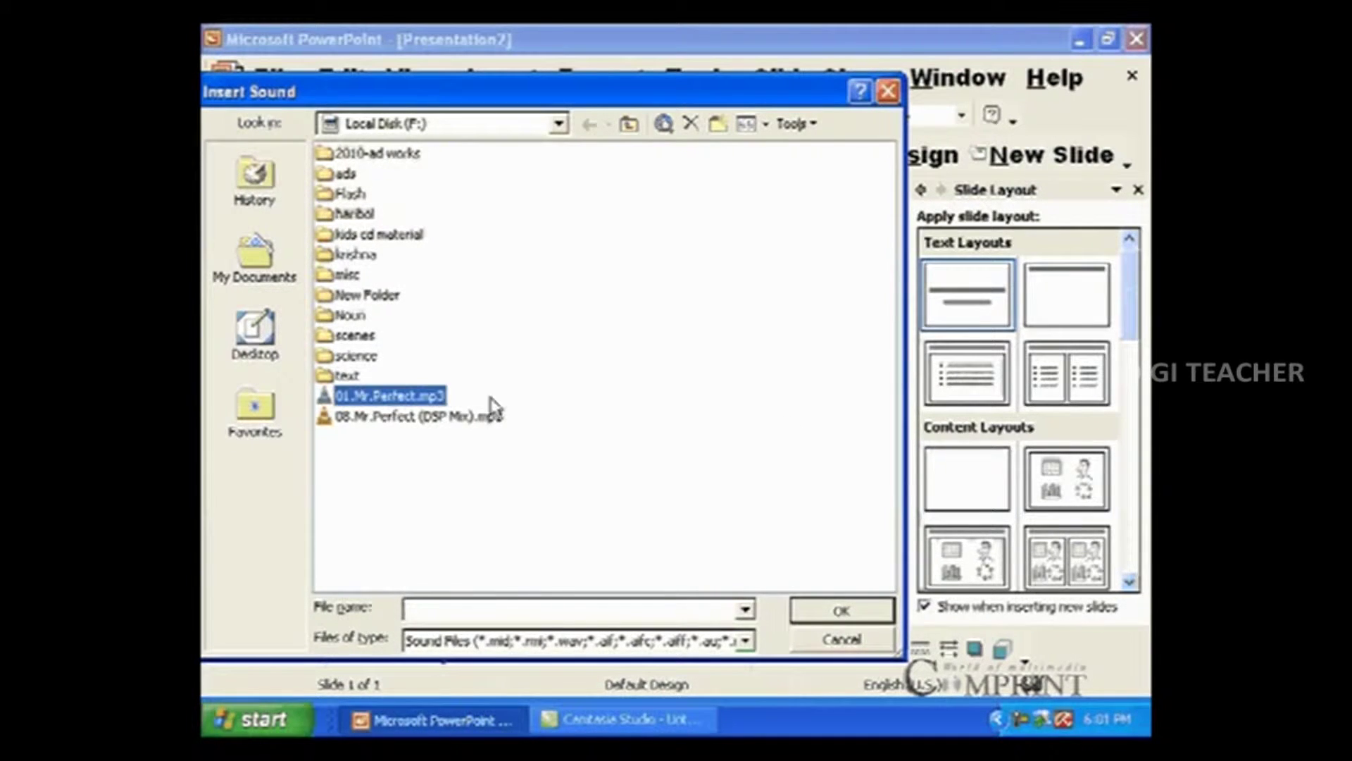
click(838, 615)
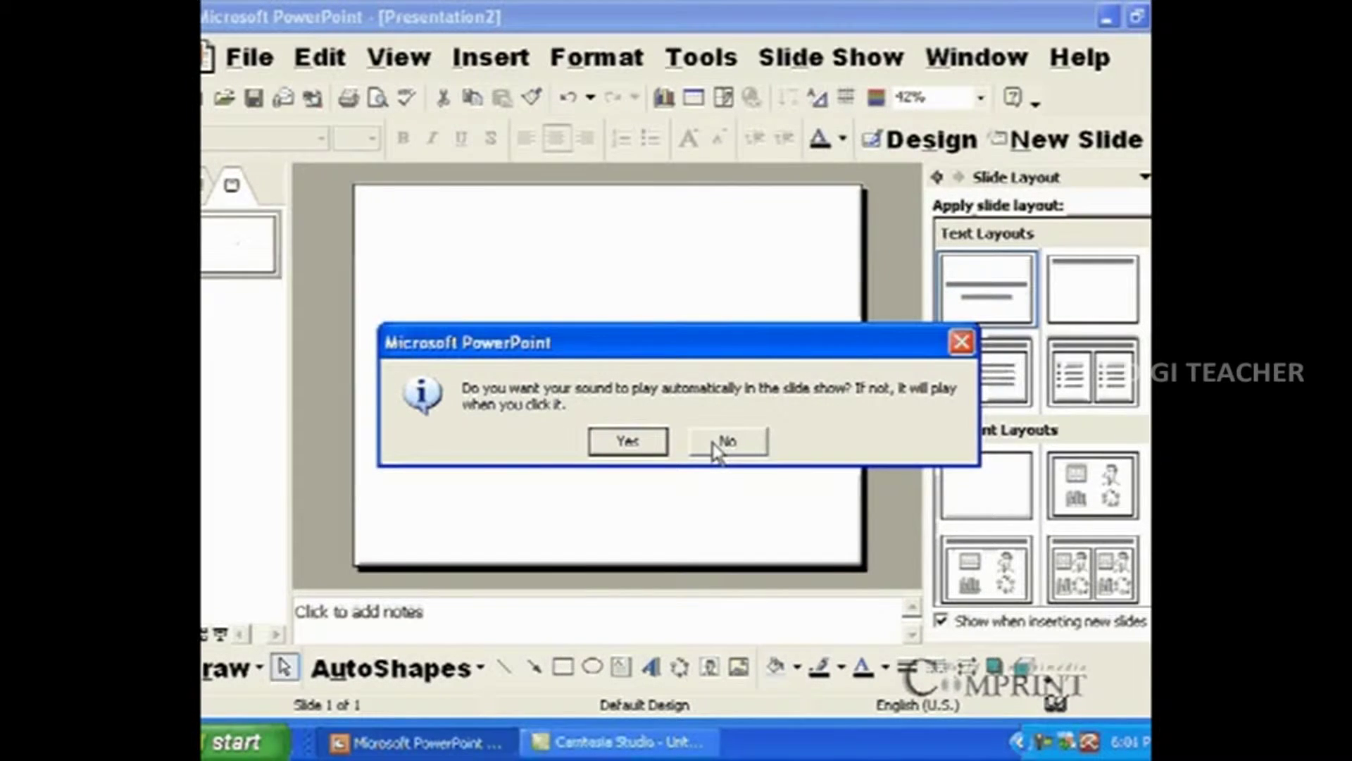
click(717, 449)
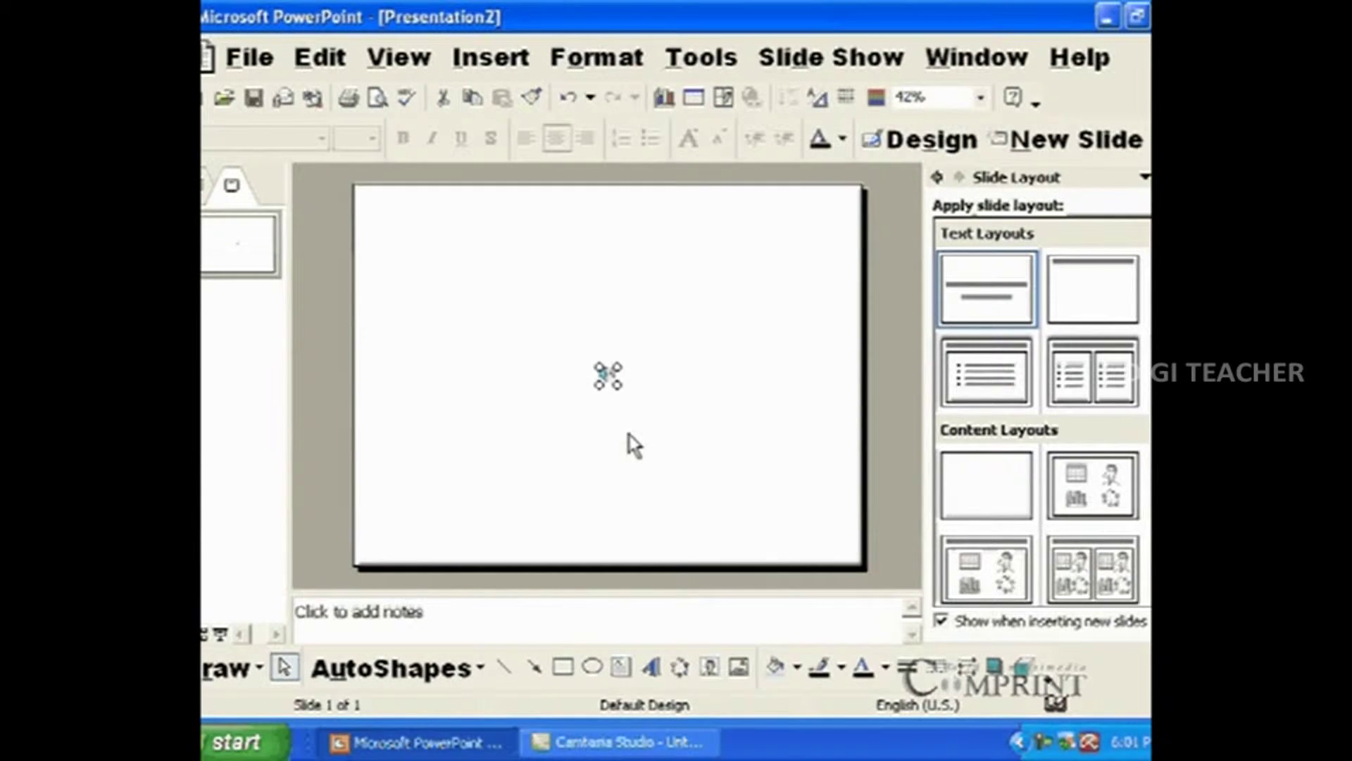
Turn on 'Loop until stopped' for the inserted sound through Edit Sound Object.
right_click(610, 384)
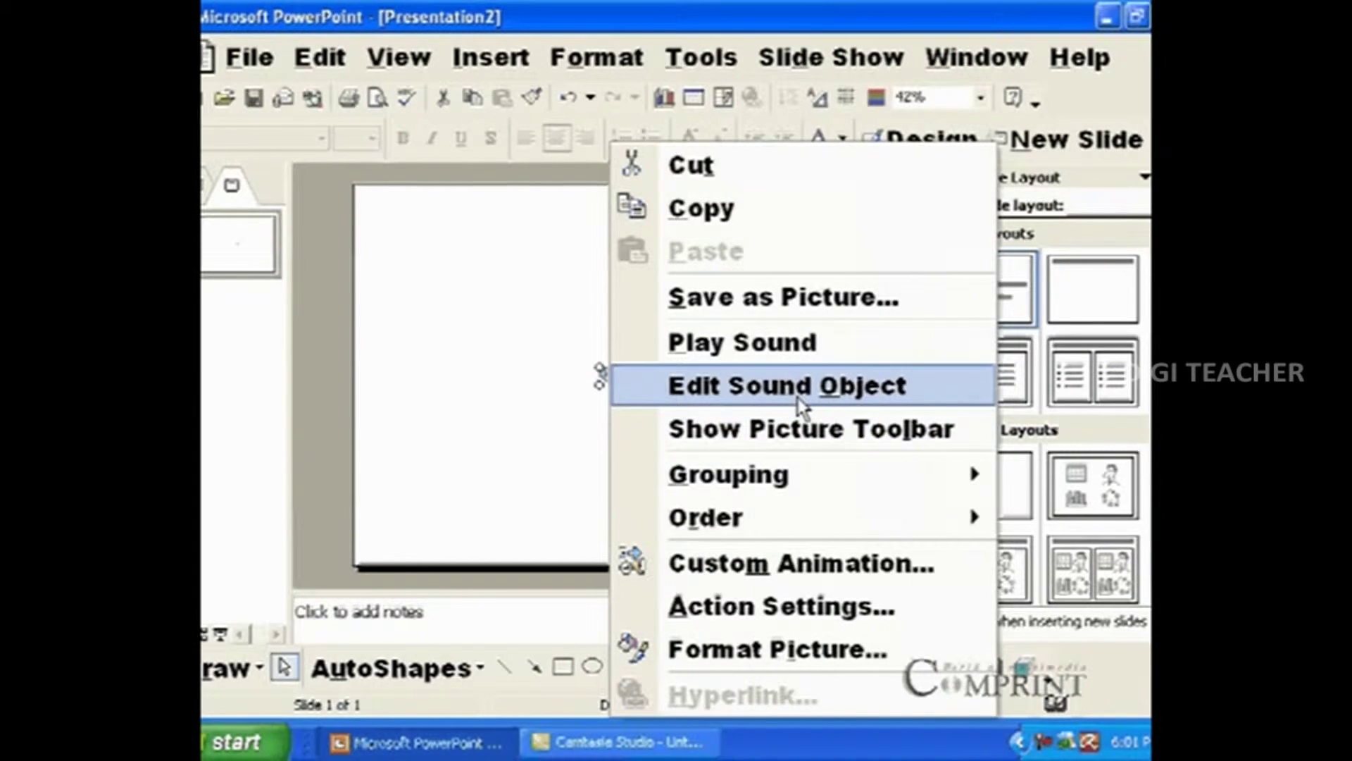
click(800, 402)
mouse_move(442, 297)
mouse_down()
mouse_move(648, 331)
mouse_move(674, 221)
mouse_up()
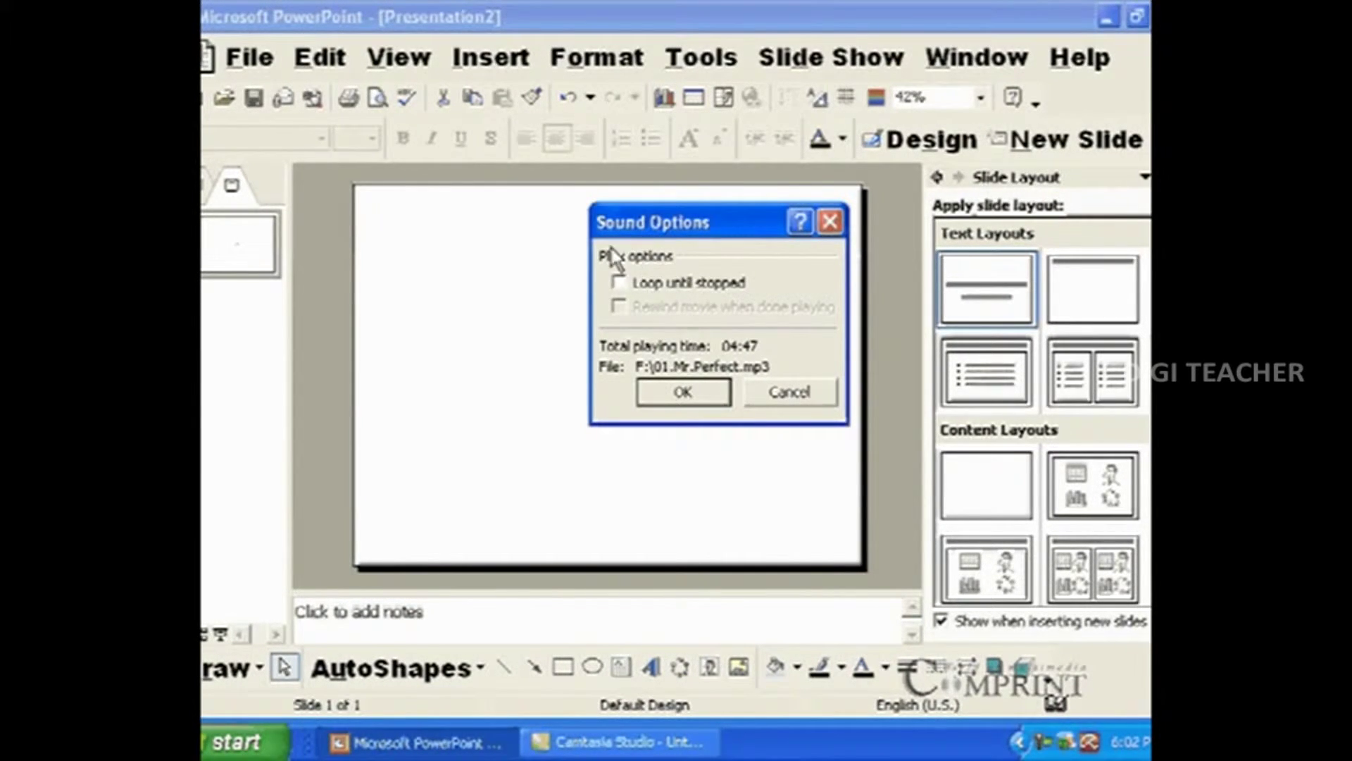
click(618, 282)
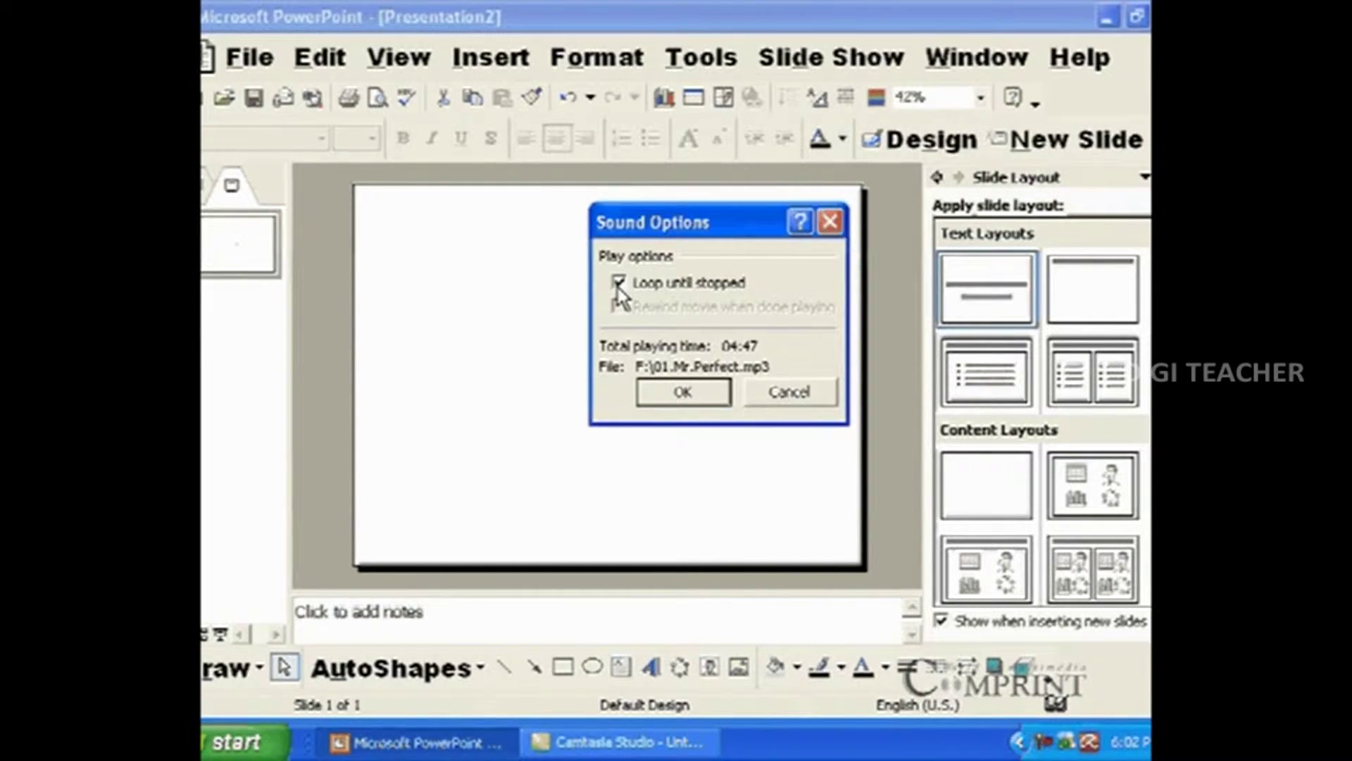
click(686, 393)
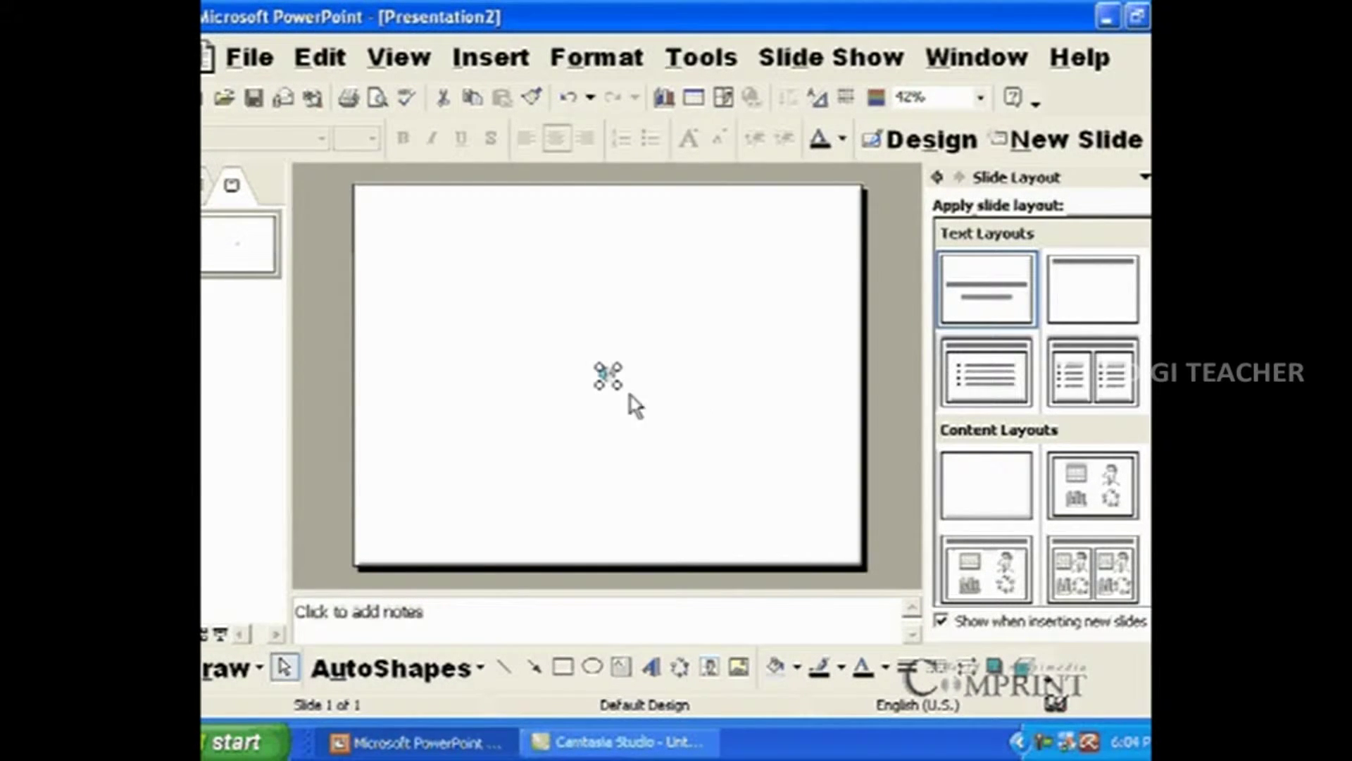
click(486, 57)
mouse_move(560, 232)
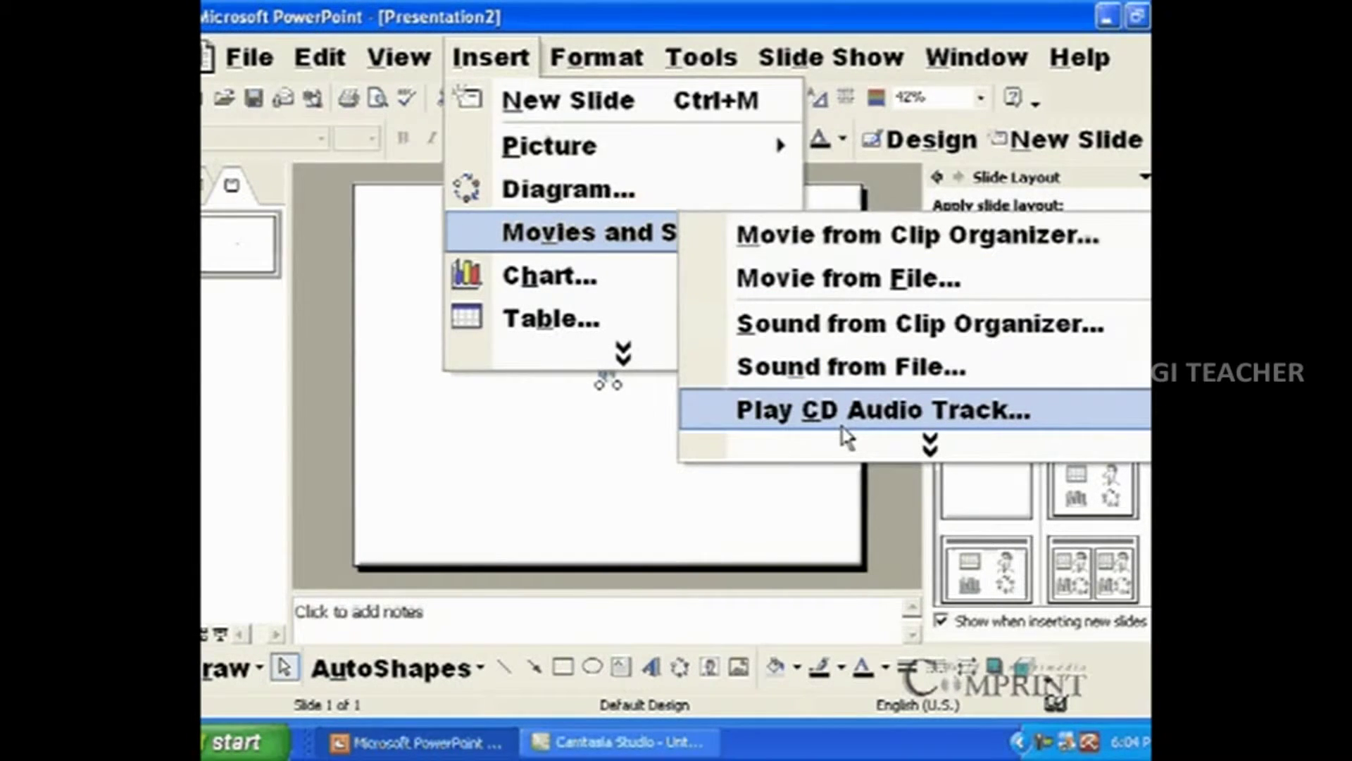
Insert a CD audio clip playing track 1 to end track 2, starting automatically.
click(846, 415)
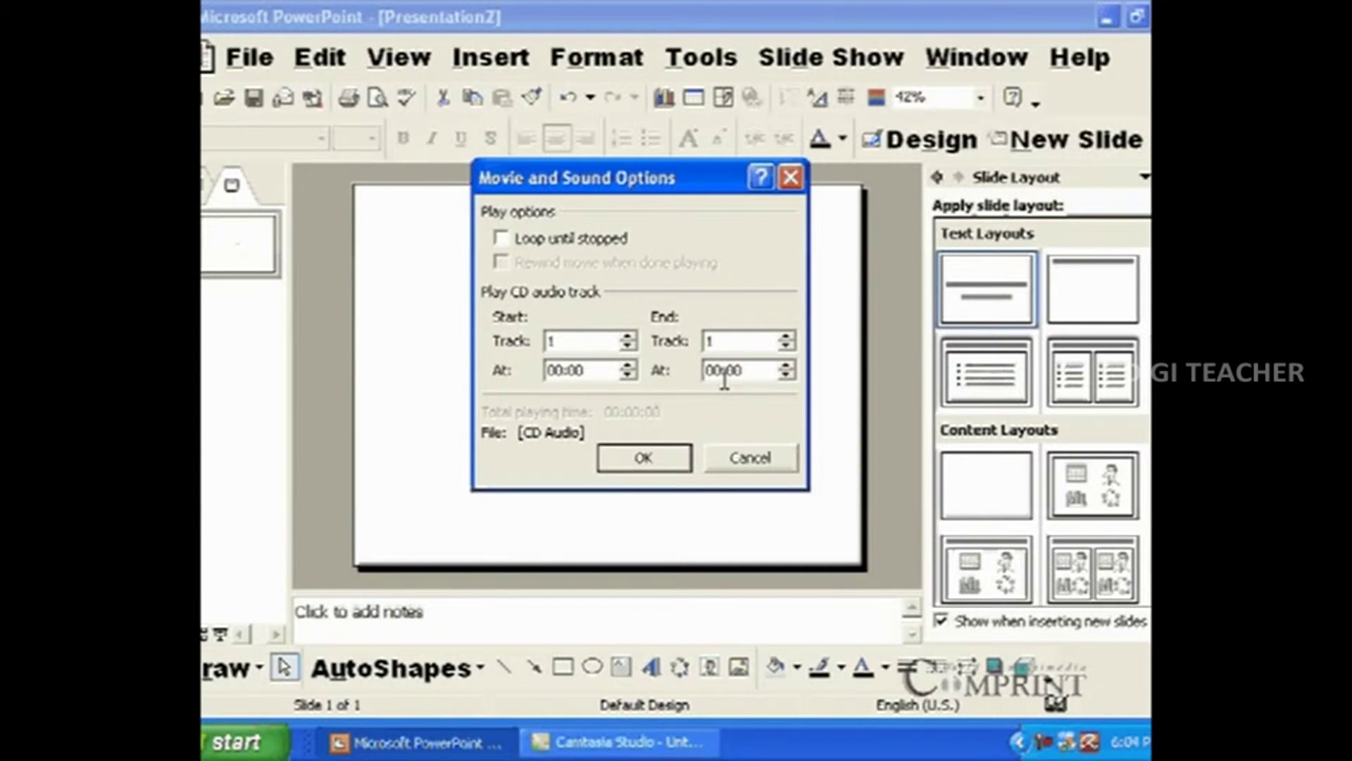
double_click(733, 341)
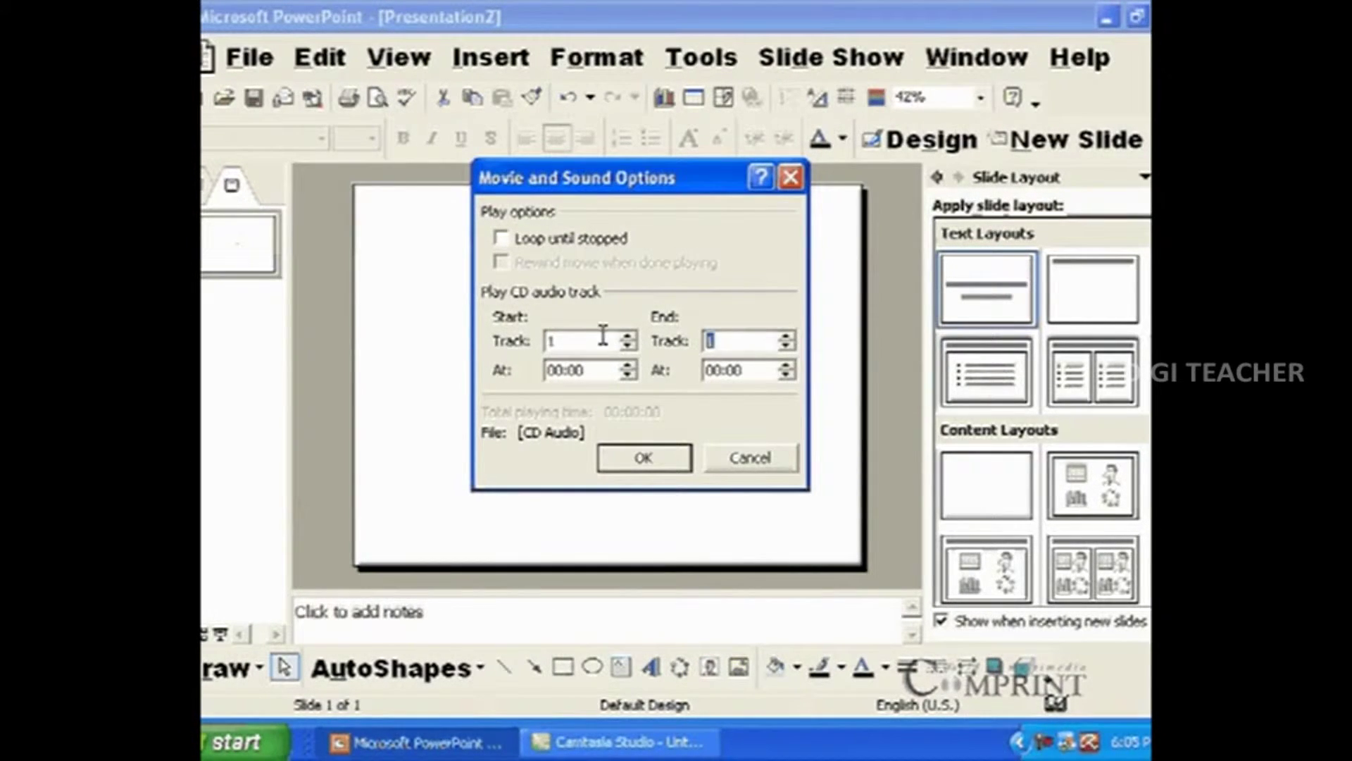
text(2)
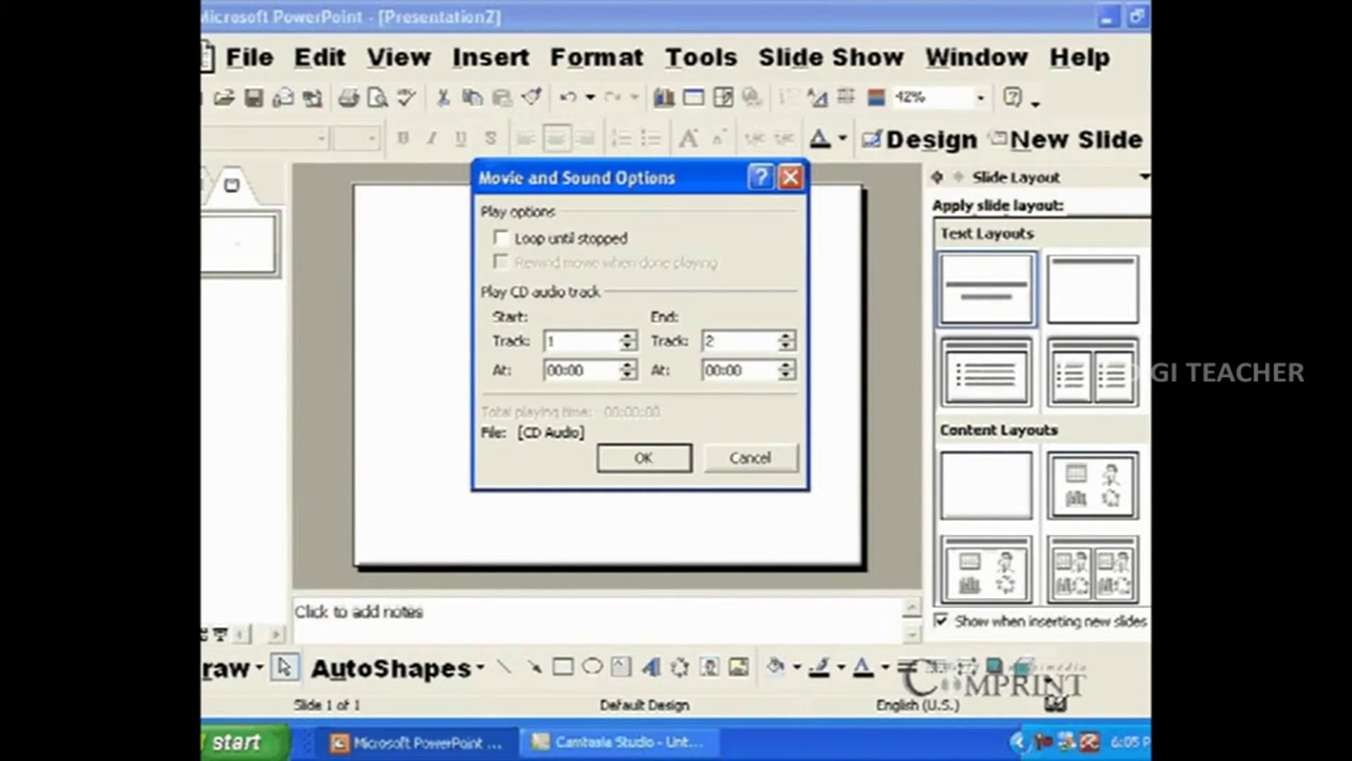
click(634, 462)
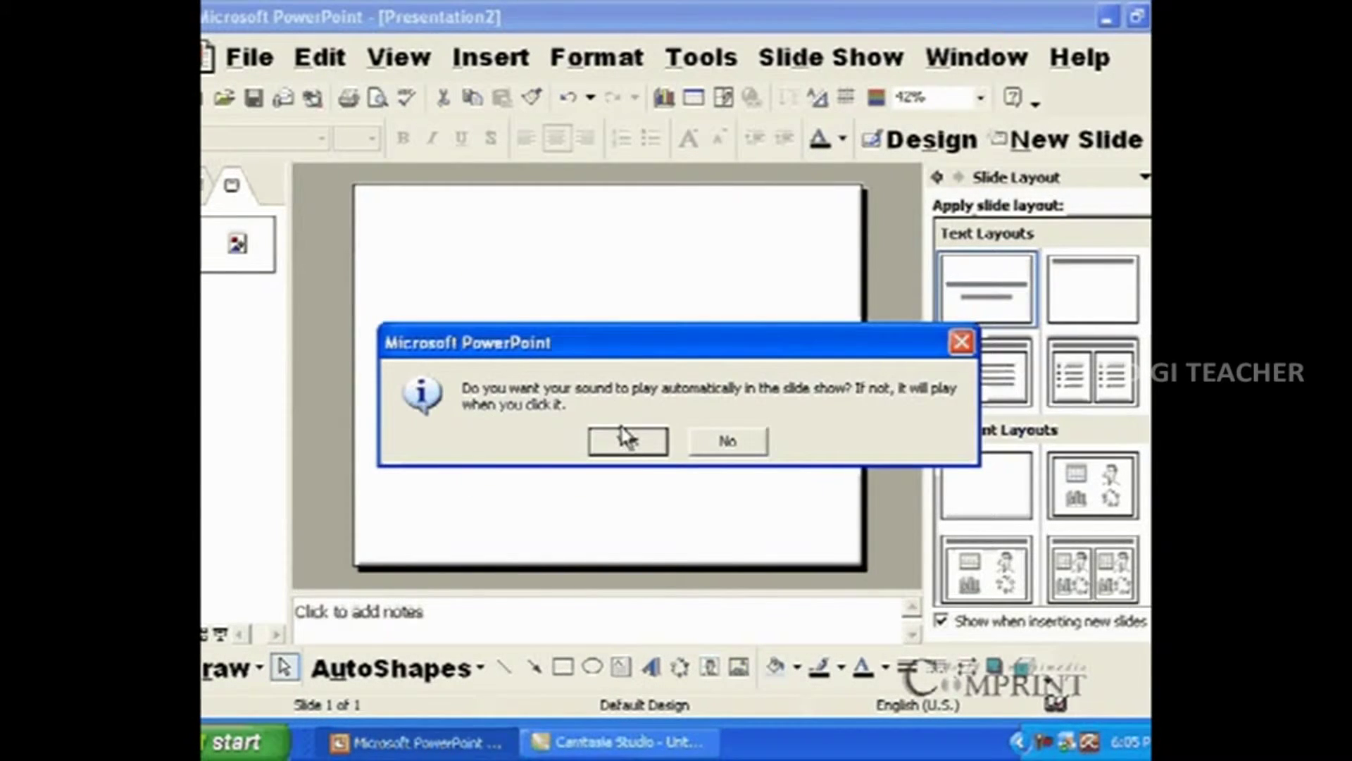
click(633, 443)
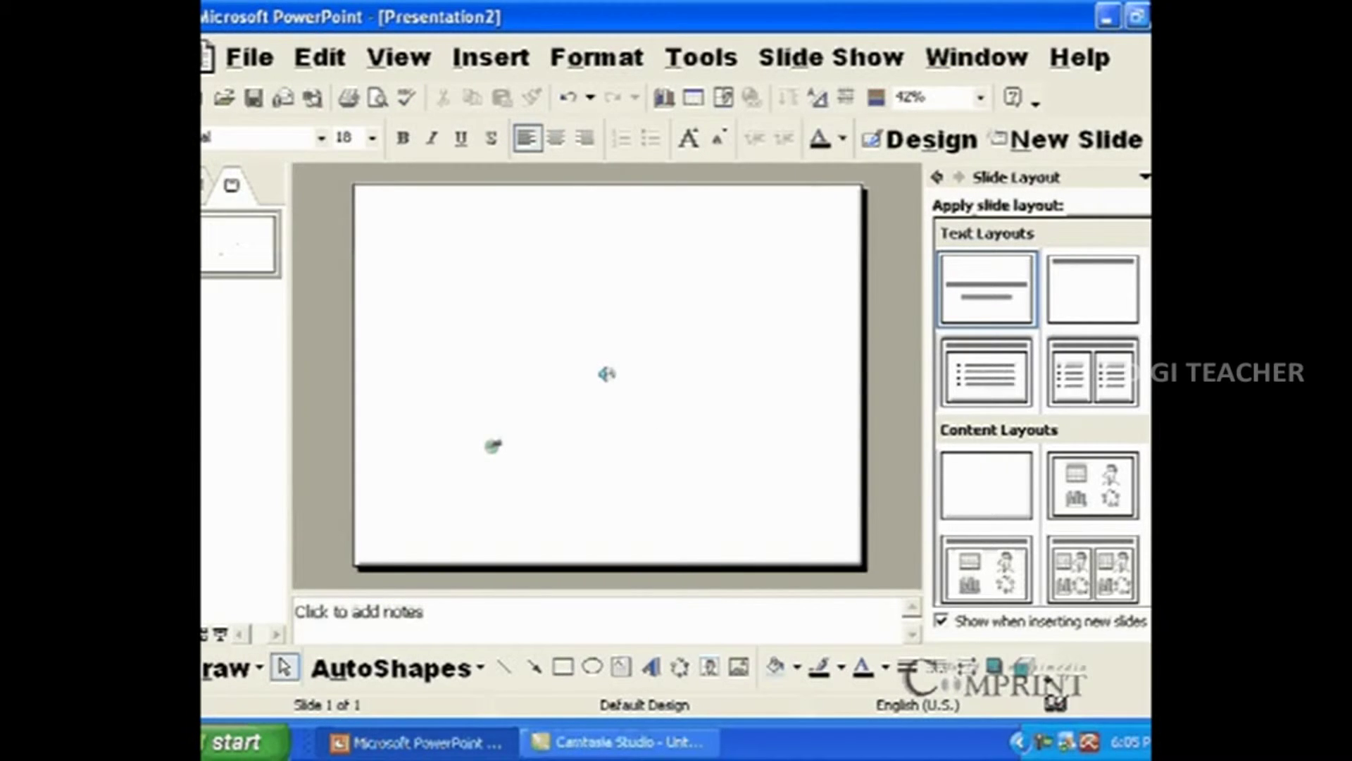
Start a new recorded sound and name it 'sound 1'.
click(517, 64)
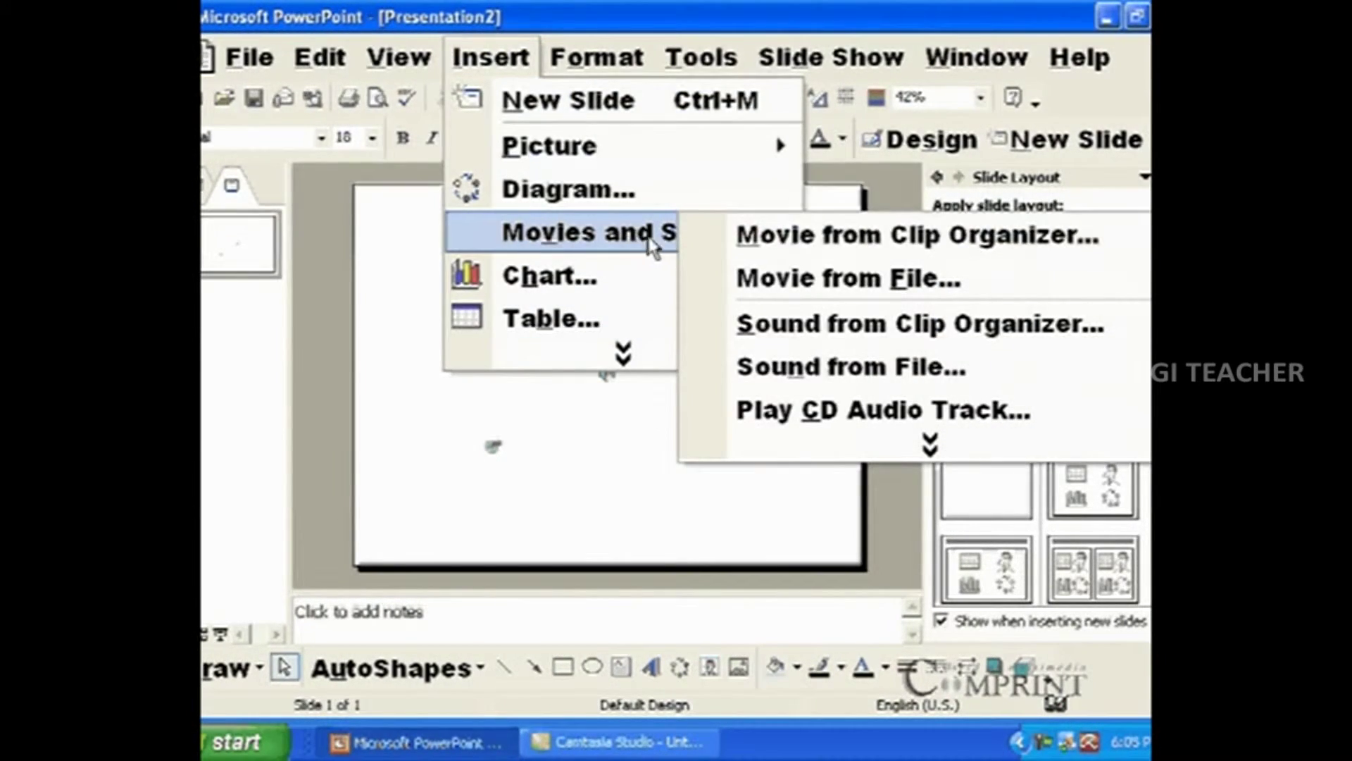
click(919, 454)
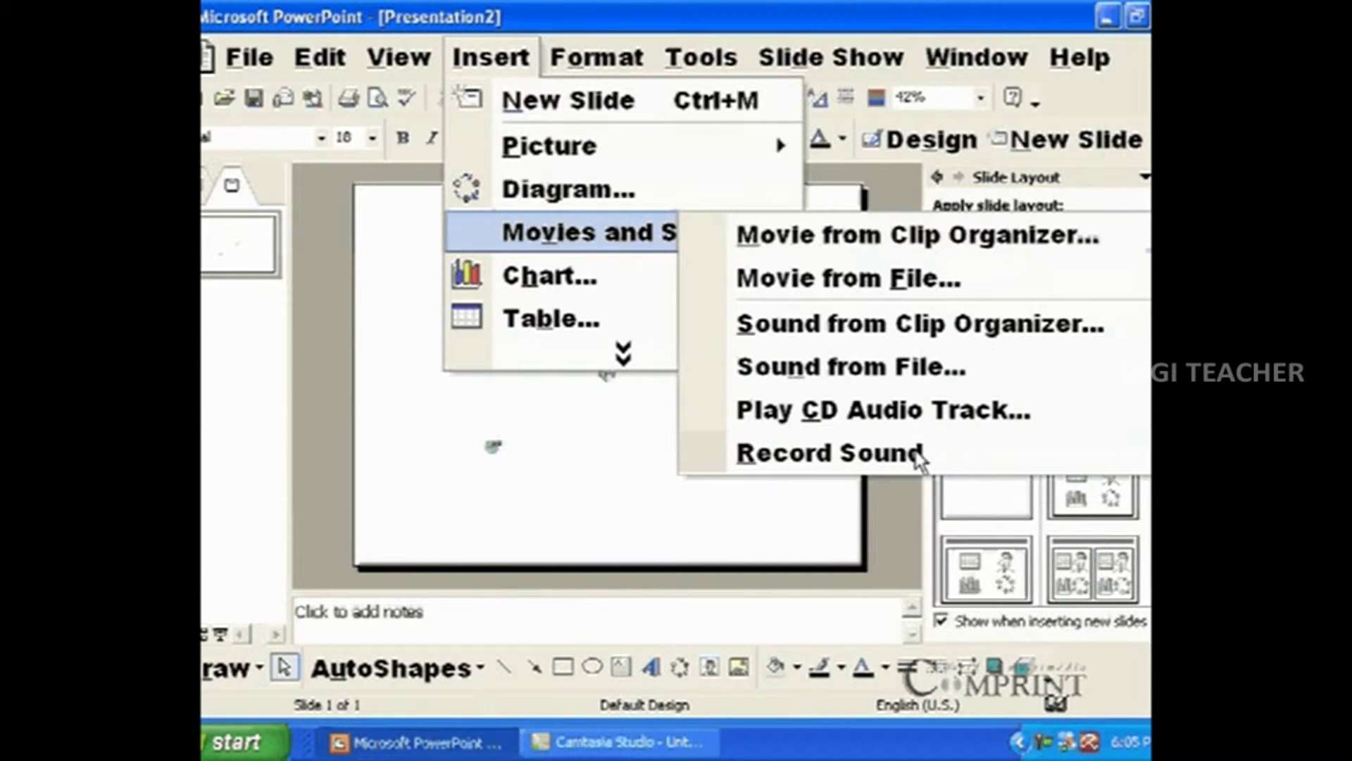
click(875, 454)
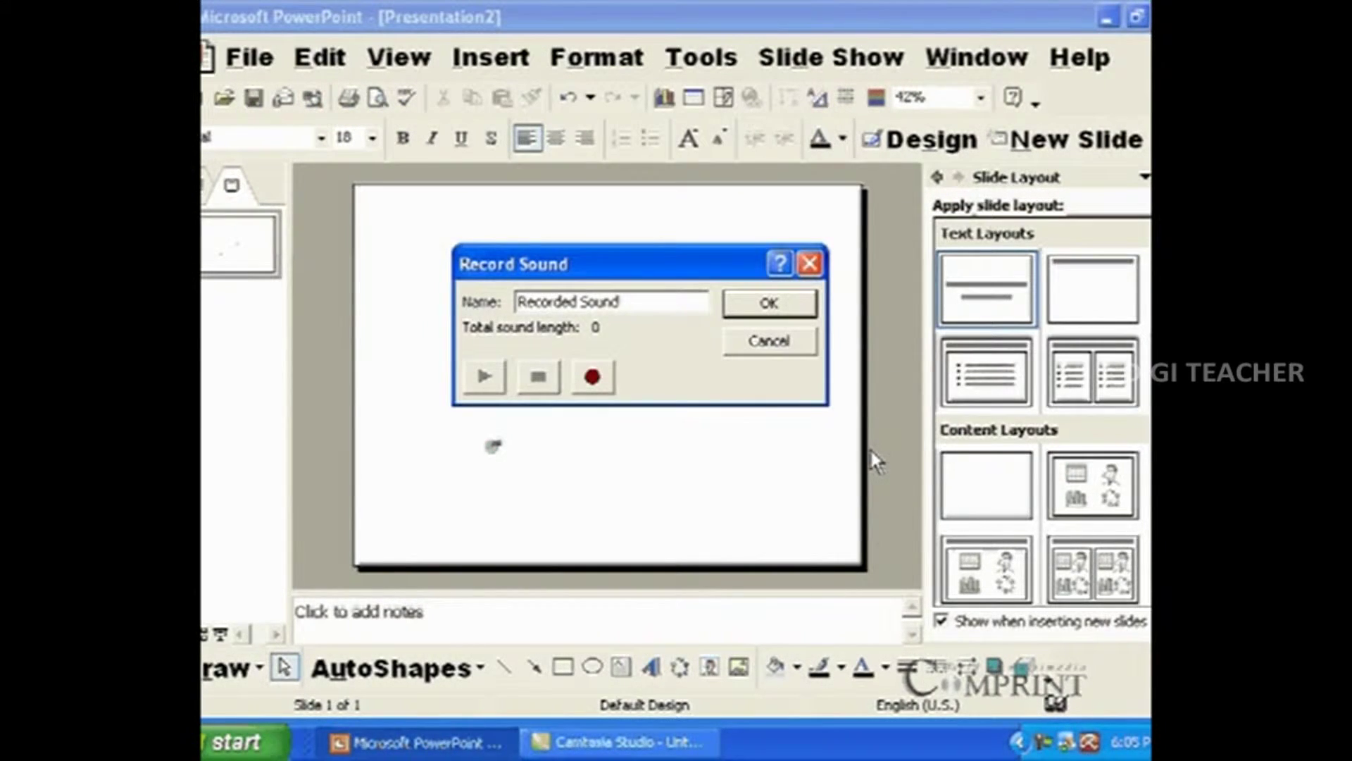
drag(584, 279, 581, 265)
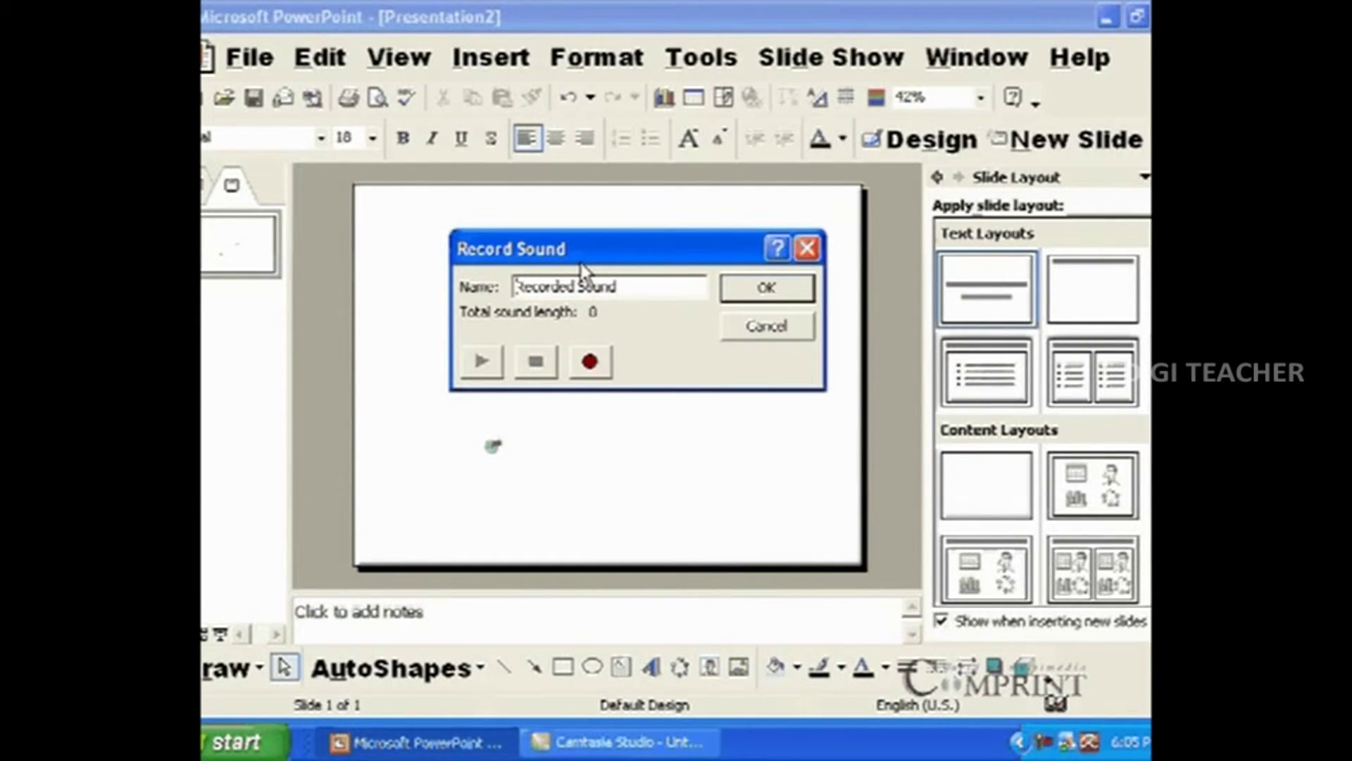
drag(632, 285, 507, 286)
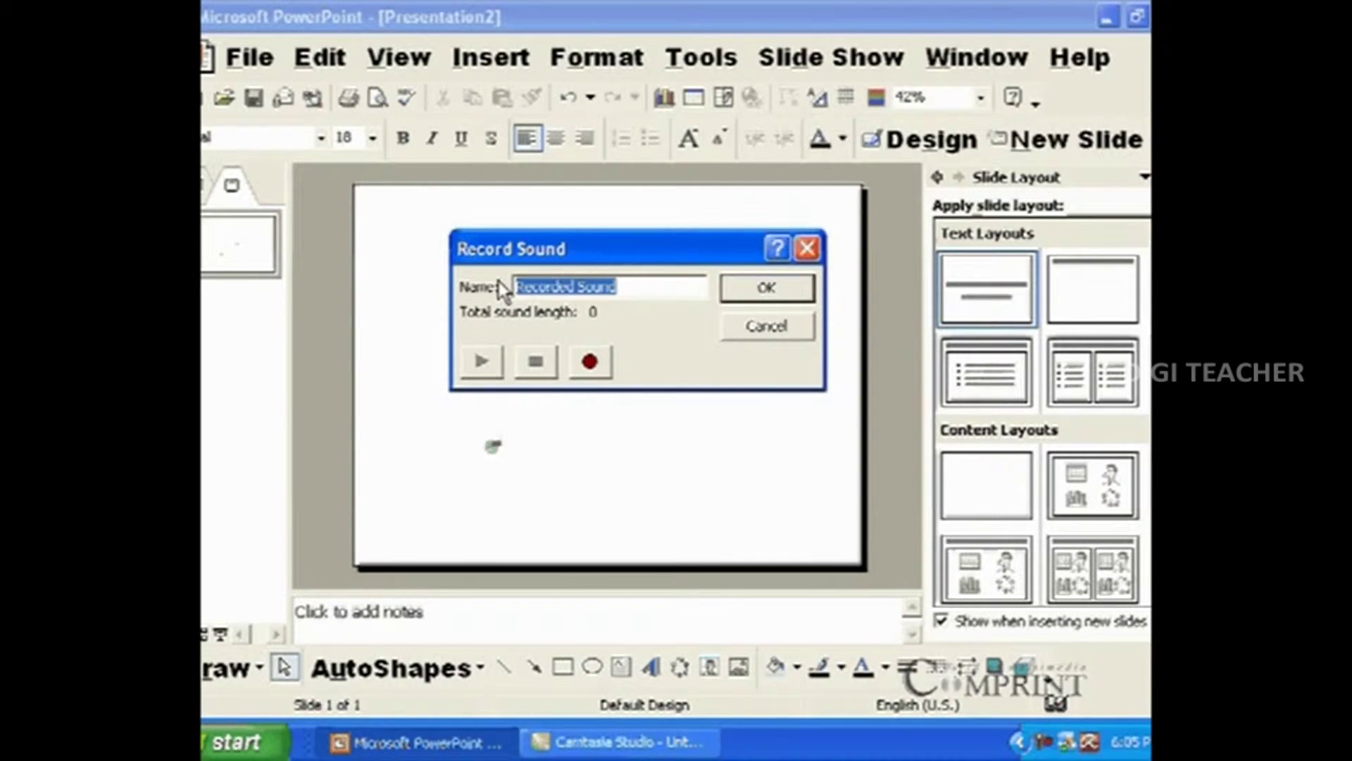
text(soun)
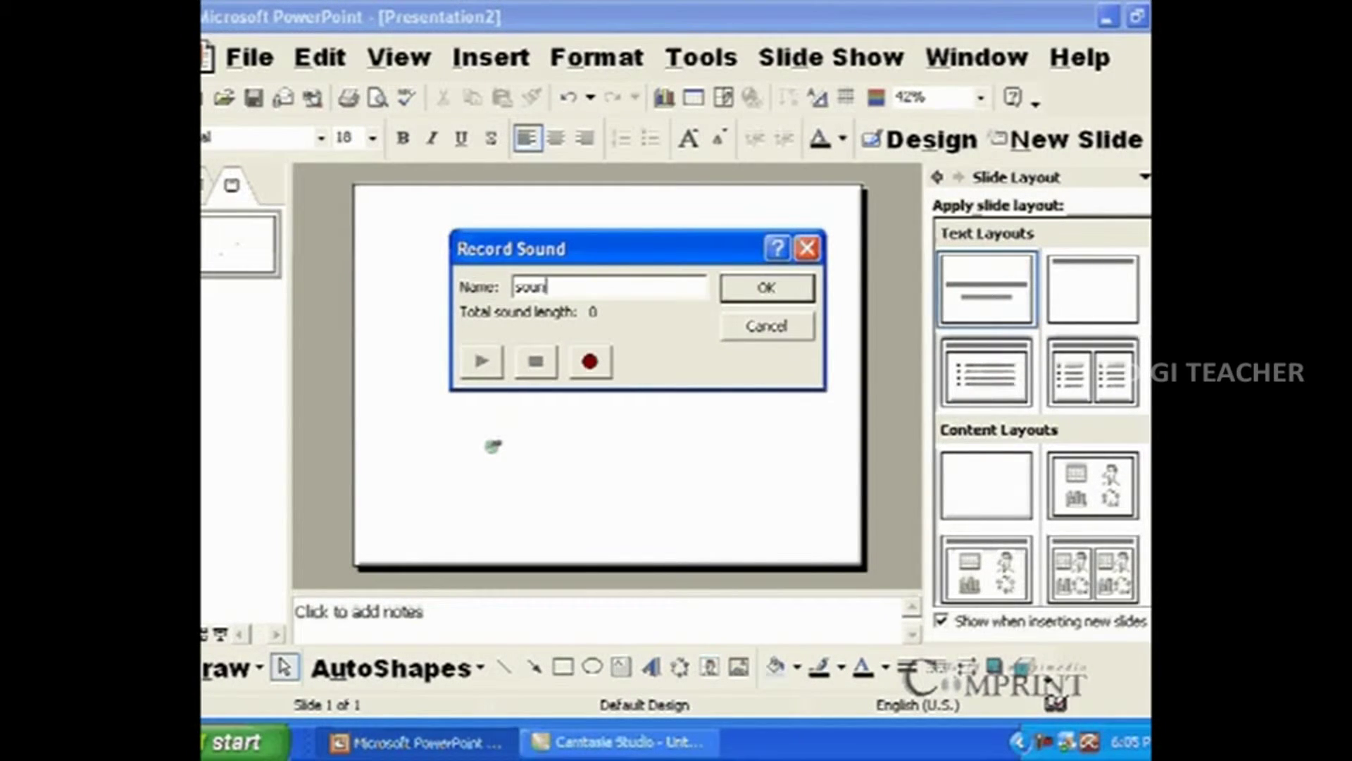
text(d 1)
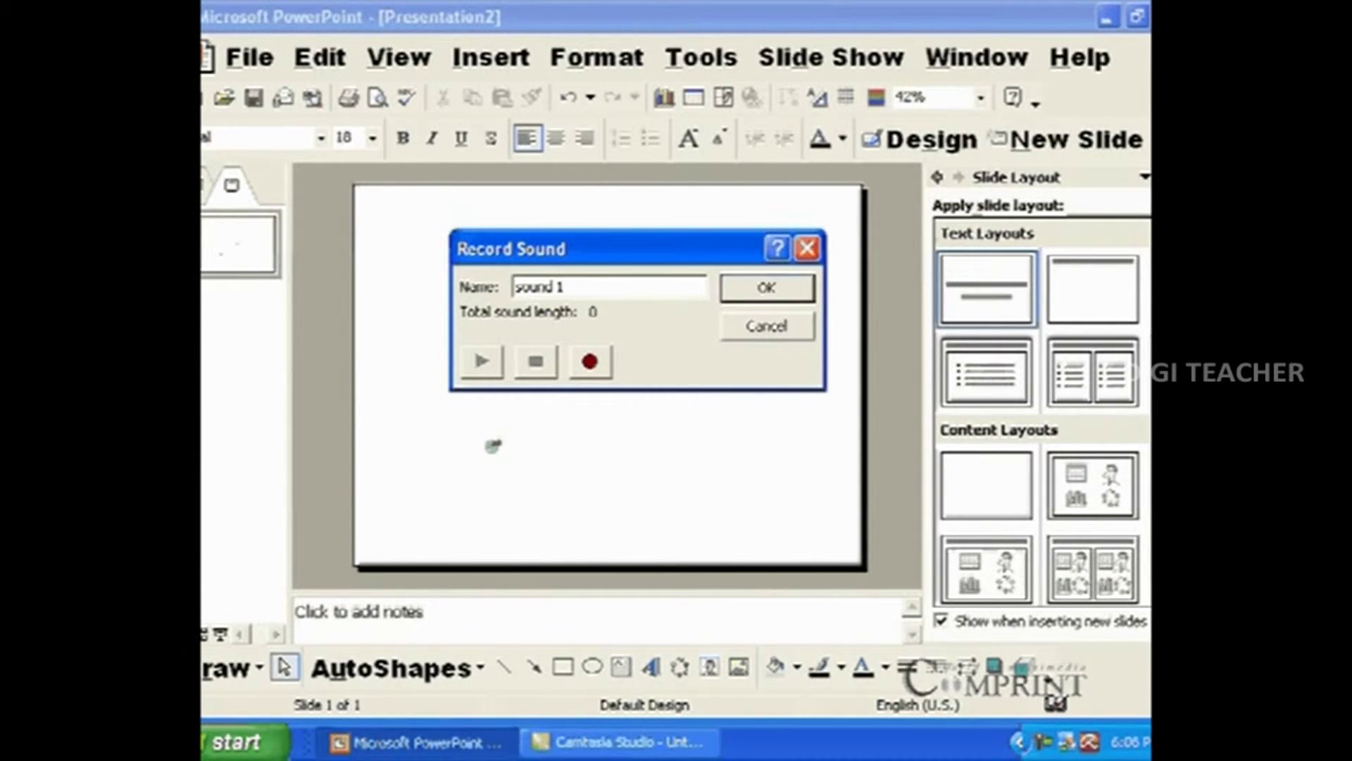
Record a 12-second clip, play it back to check it, and place it on the slide.
click(590, 362)
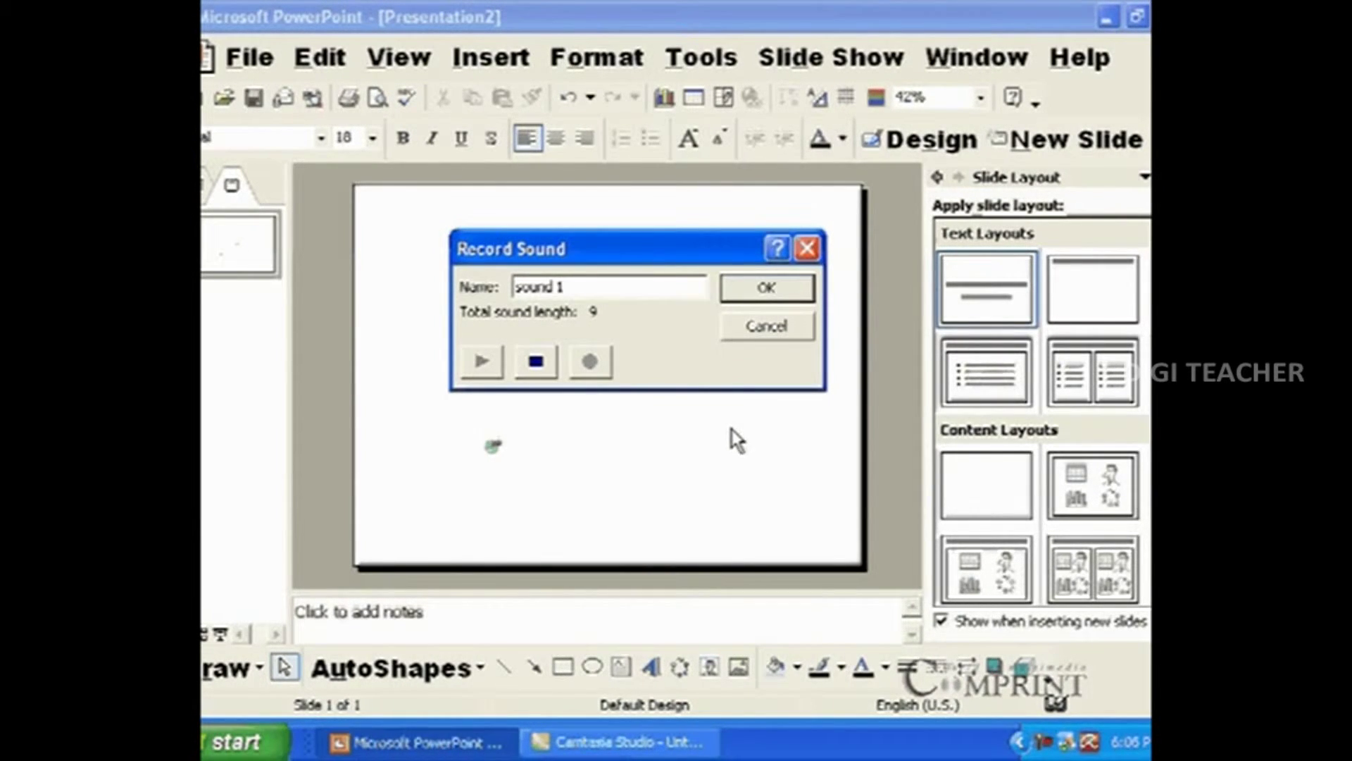
click(534, 365)
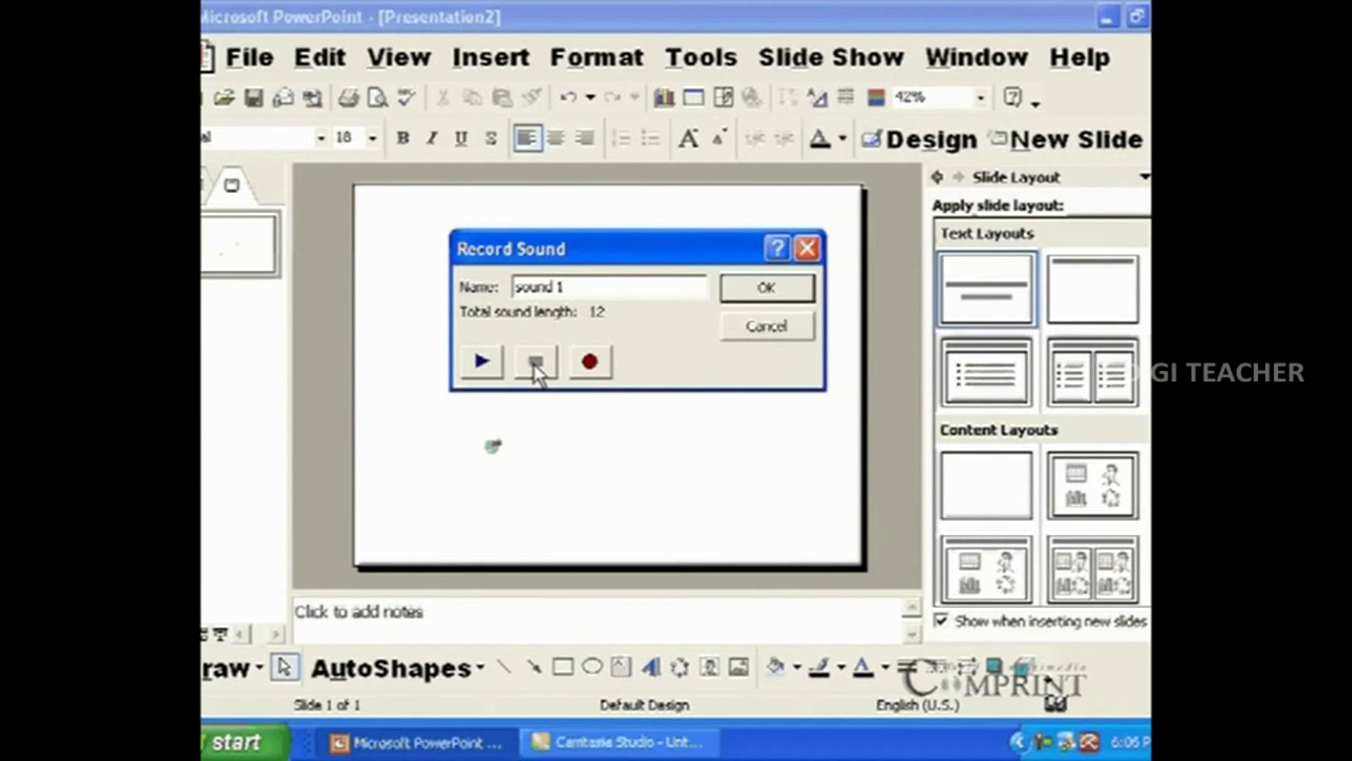
click(483, 363)
click(537, 367)
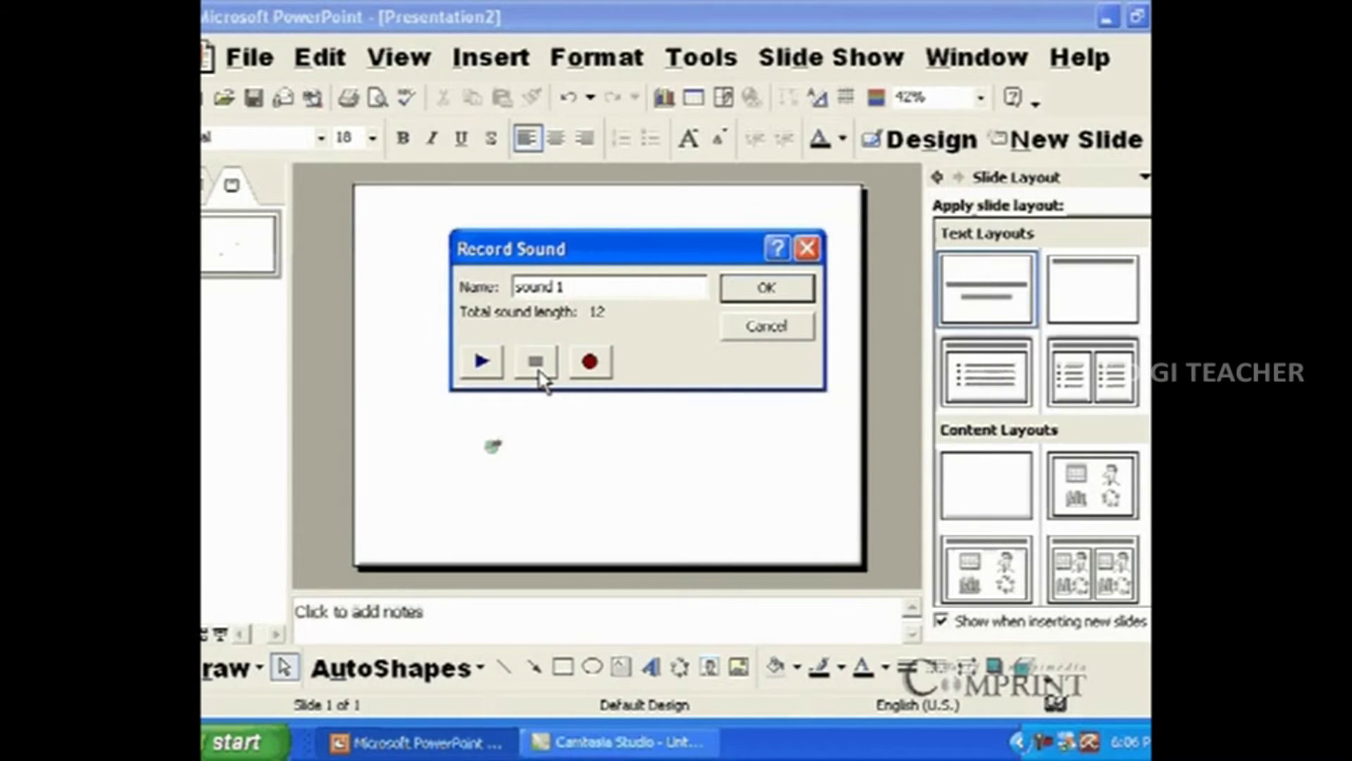
click(766, 290)
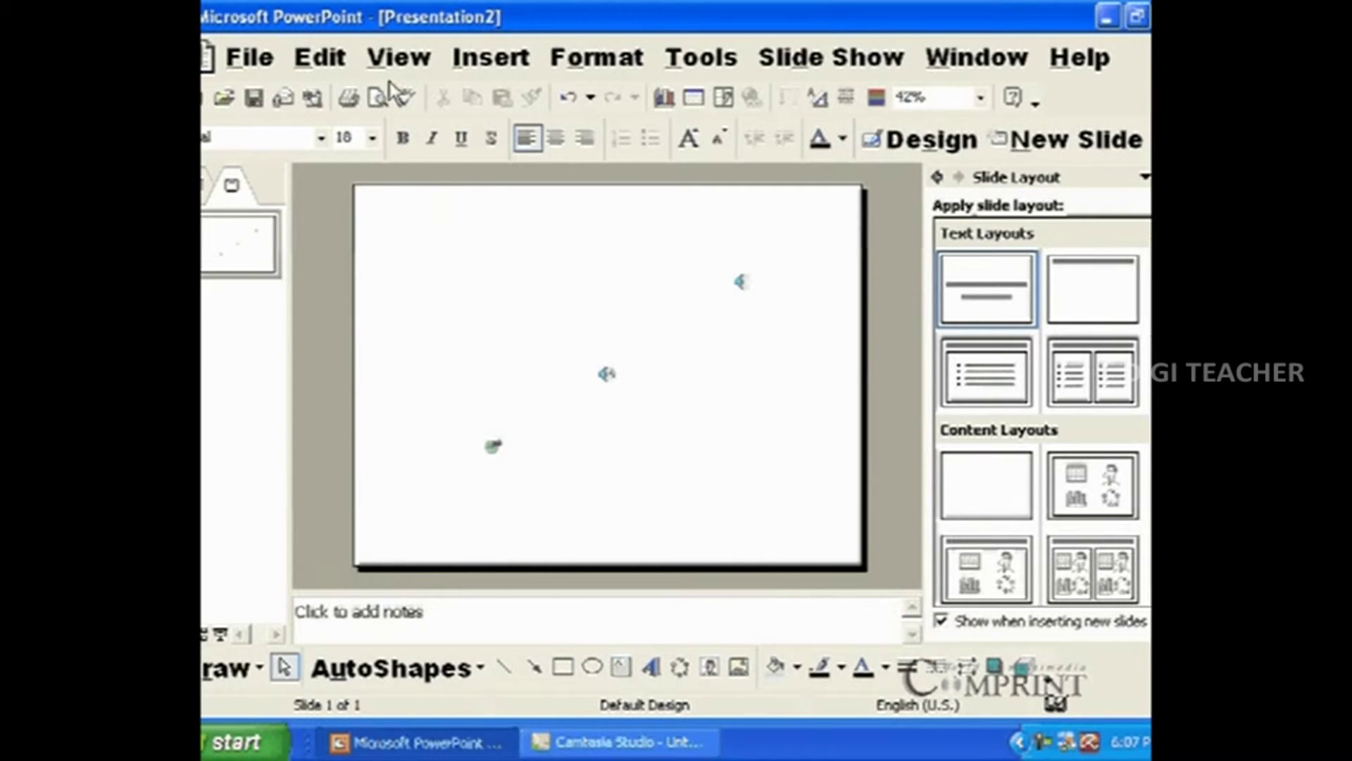
click(482, 56)
mouse_move(586, 231)
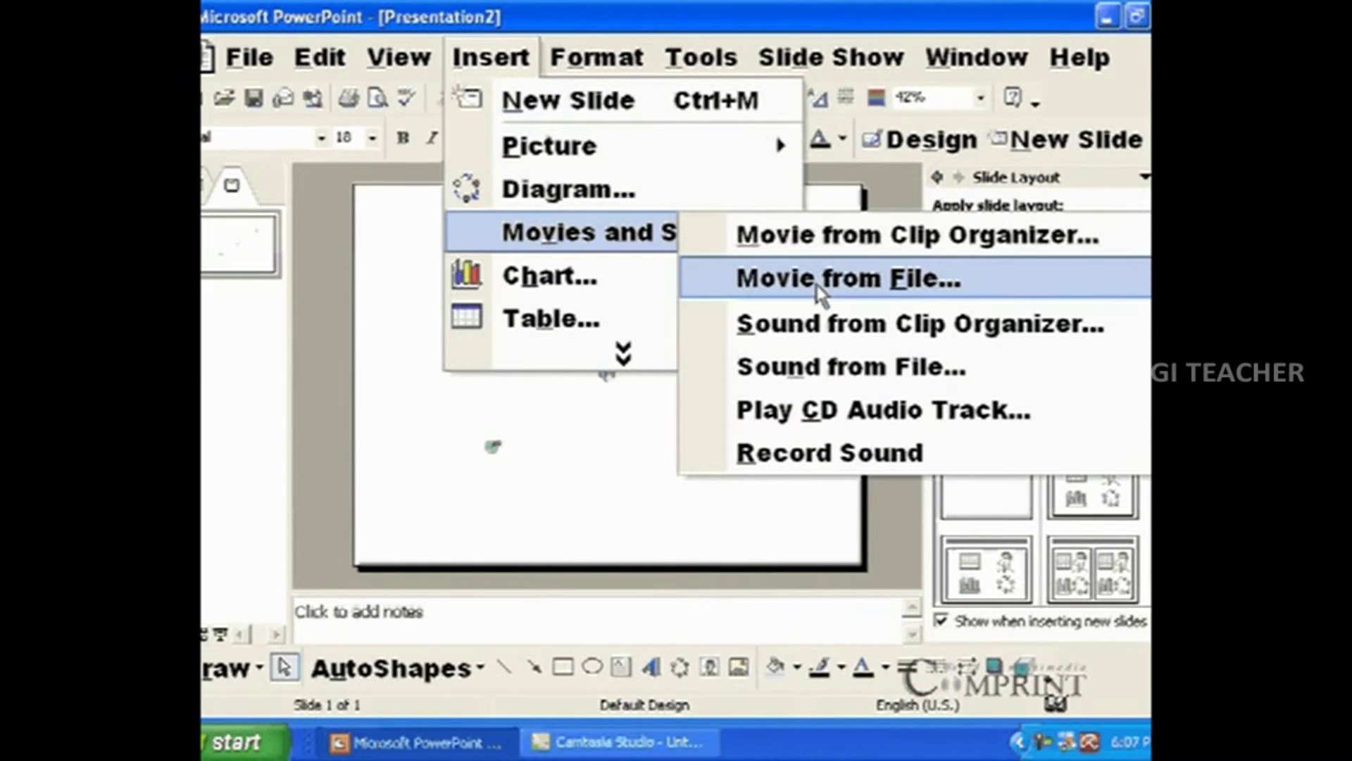
Insert the communications clip-art movie and enlarge it across most of the slide.
click(782, 236)
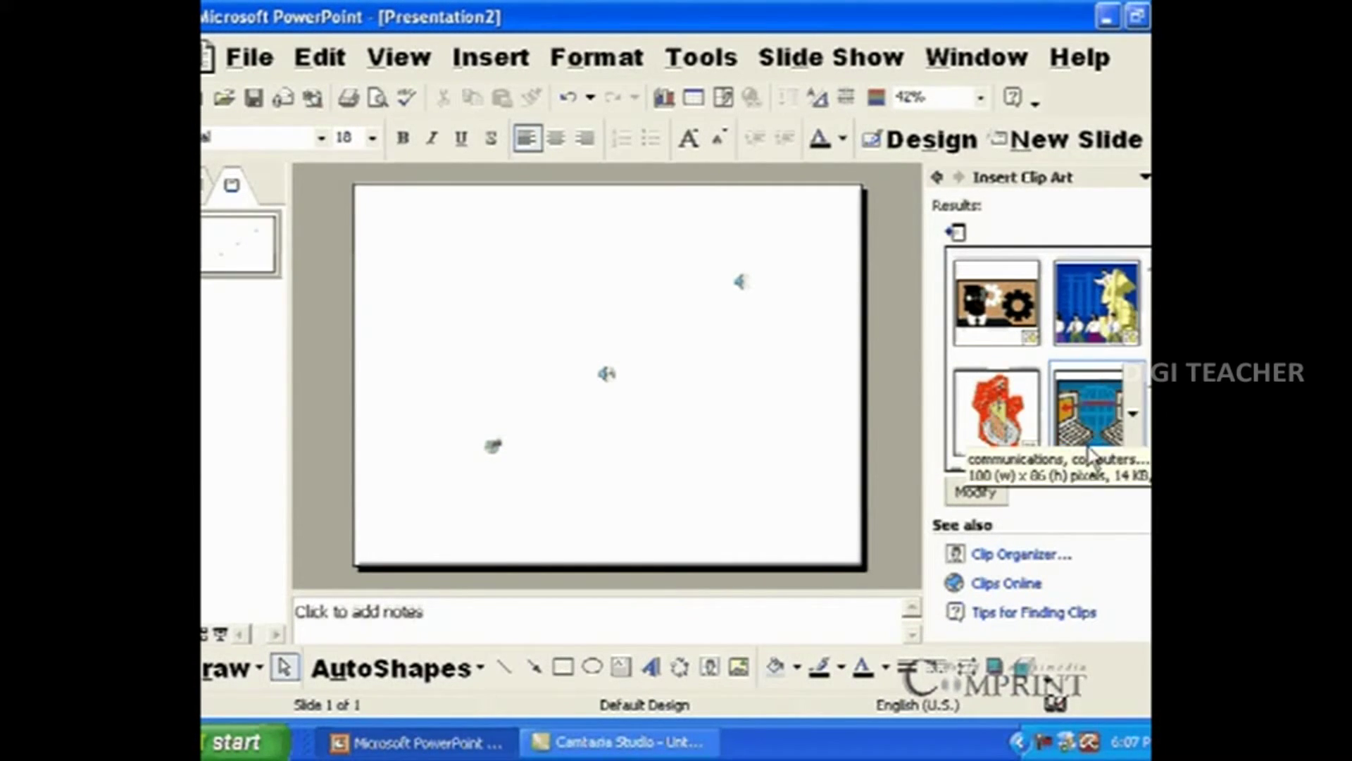
click(1076, 379)
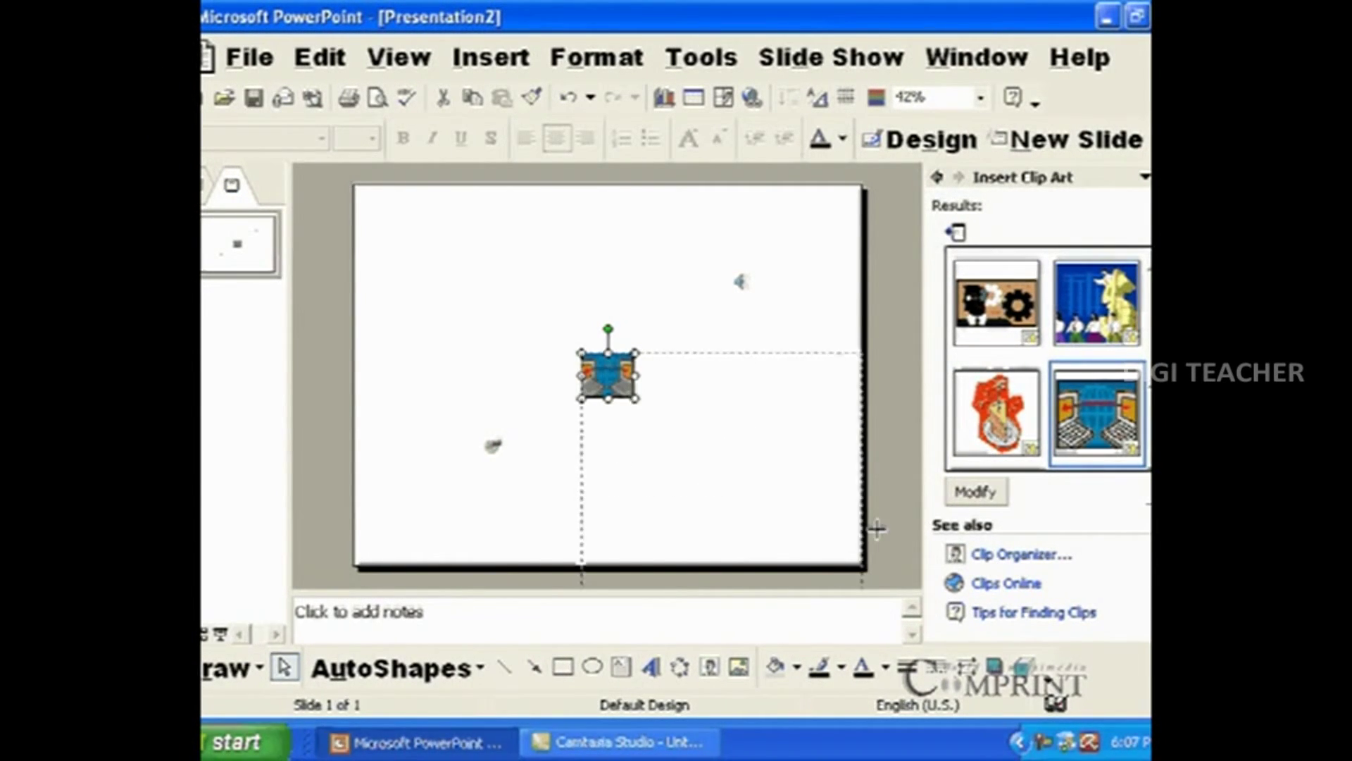
drag(635, 398, 880, 613)
drag(719, 423, 567, 317)
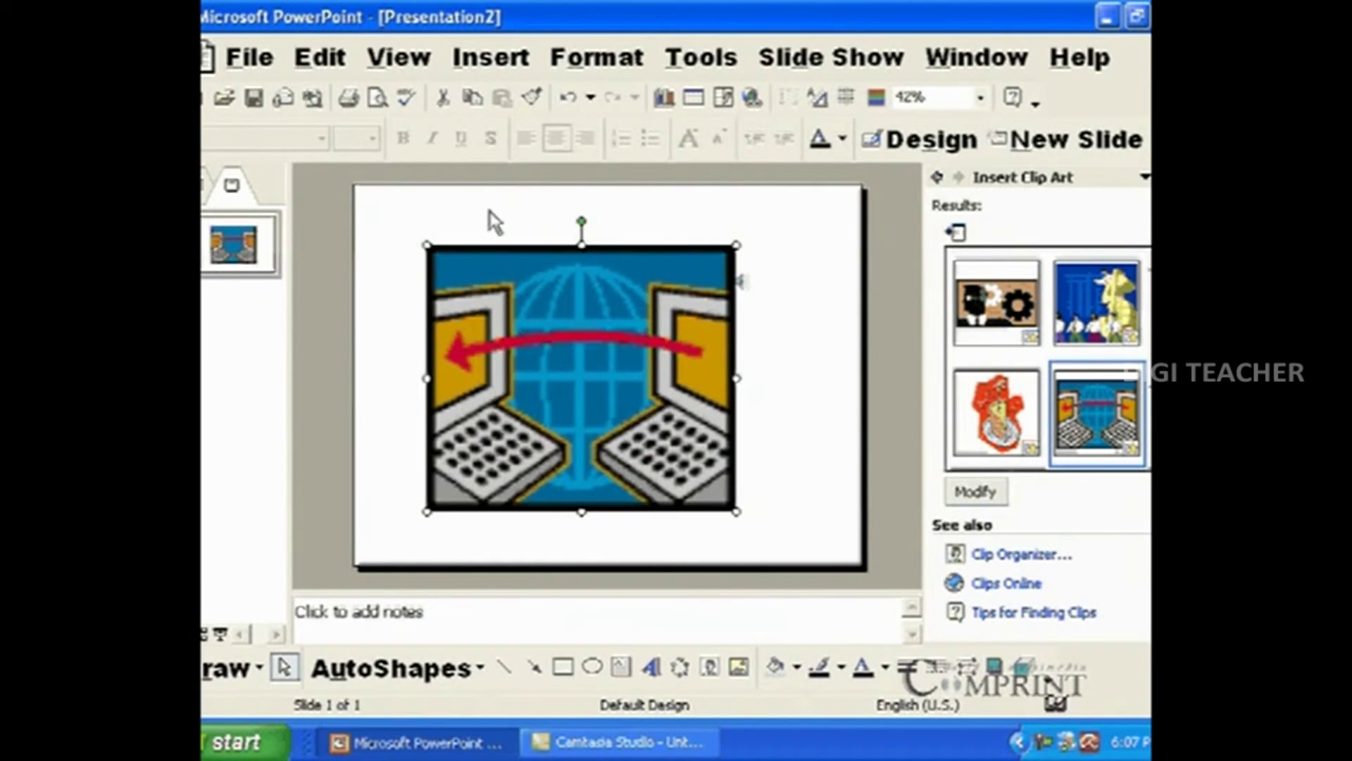
Preview the slide as a slide show, then delete the clip-art movie.
click(221, 634)
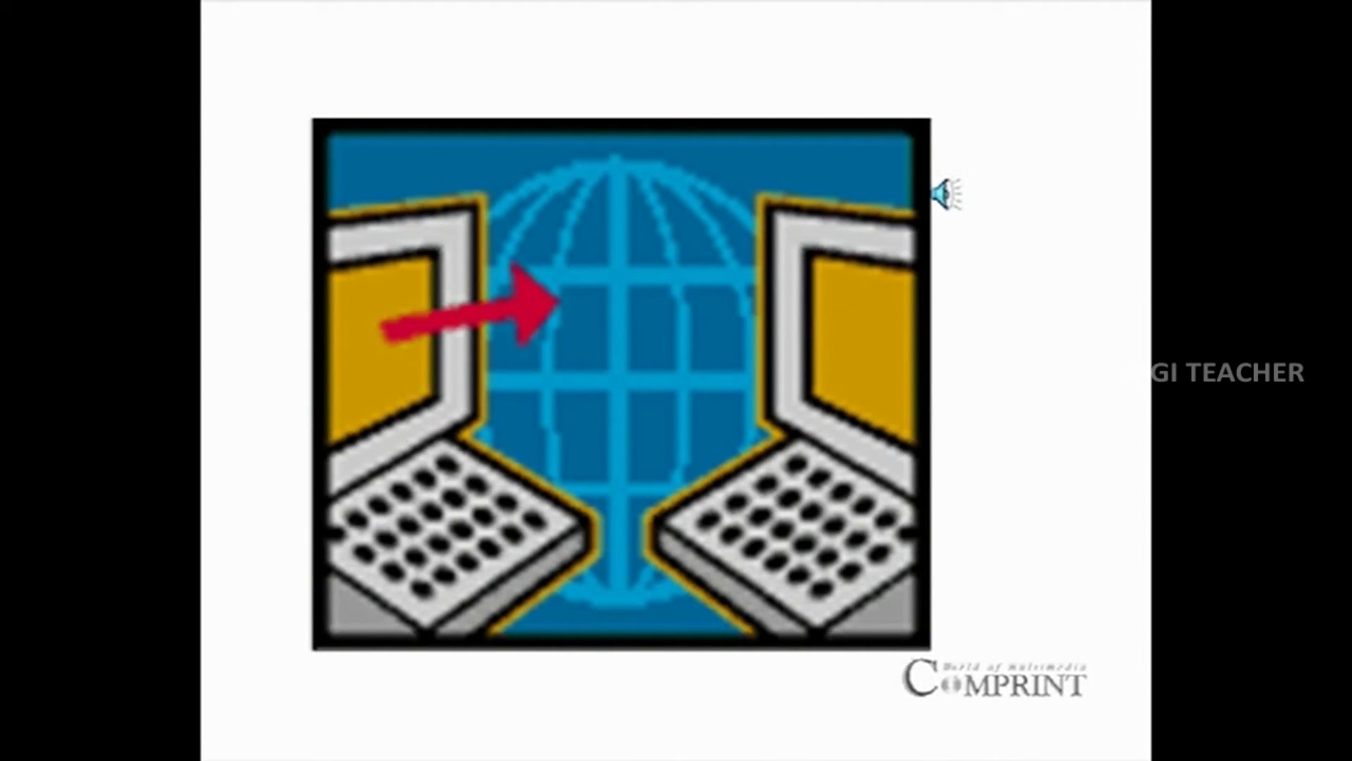
key(Escape)
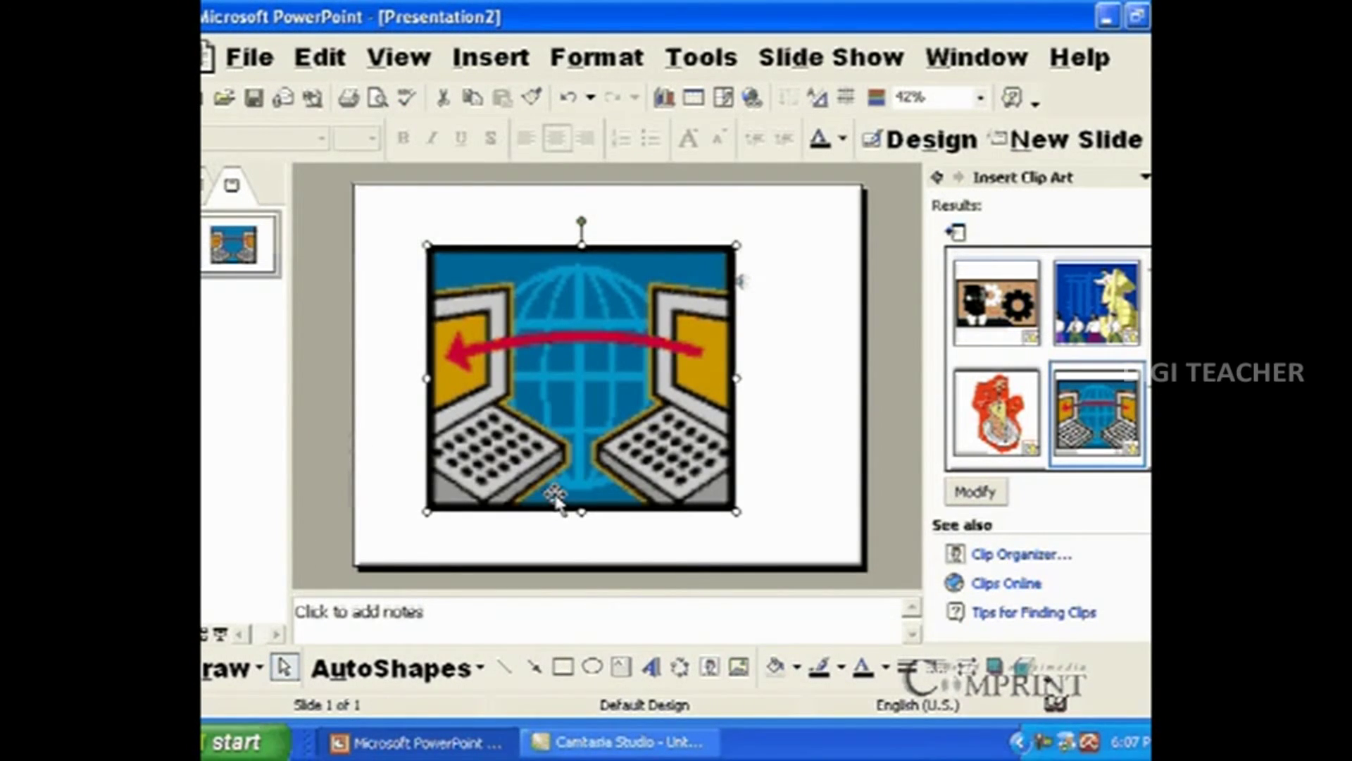
key(Delete)
Insert the movie color_vid.avi, set to play automatically.
click(491, 57)
mouse_move(586, 232)
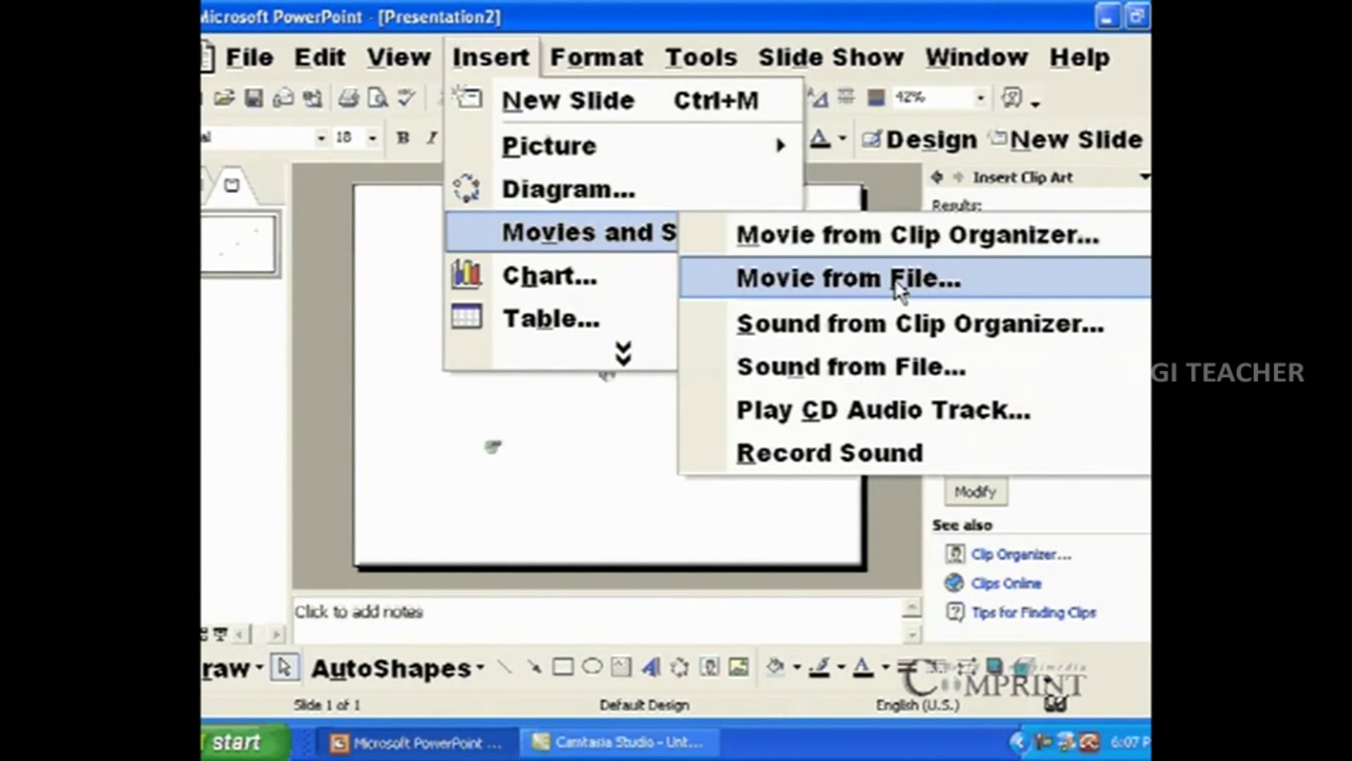
click(895, 285)
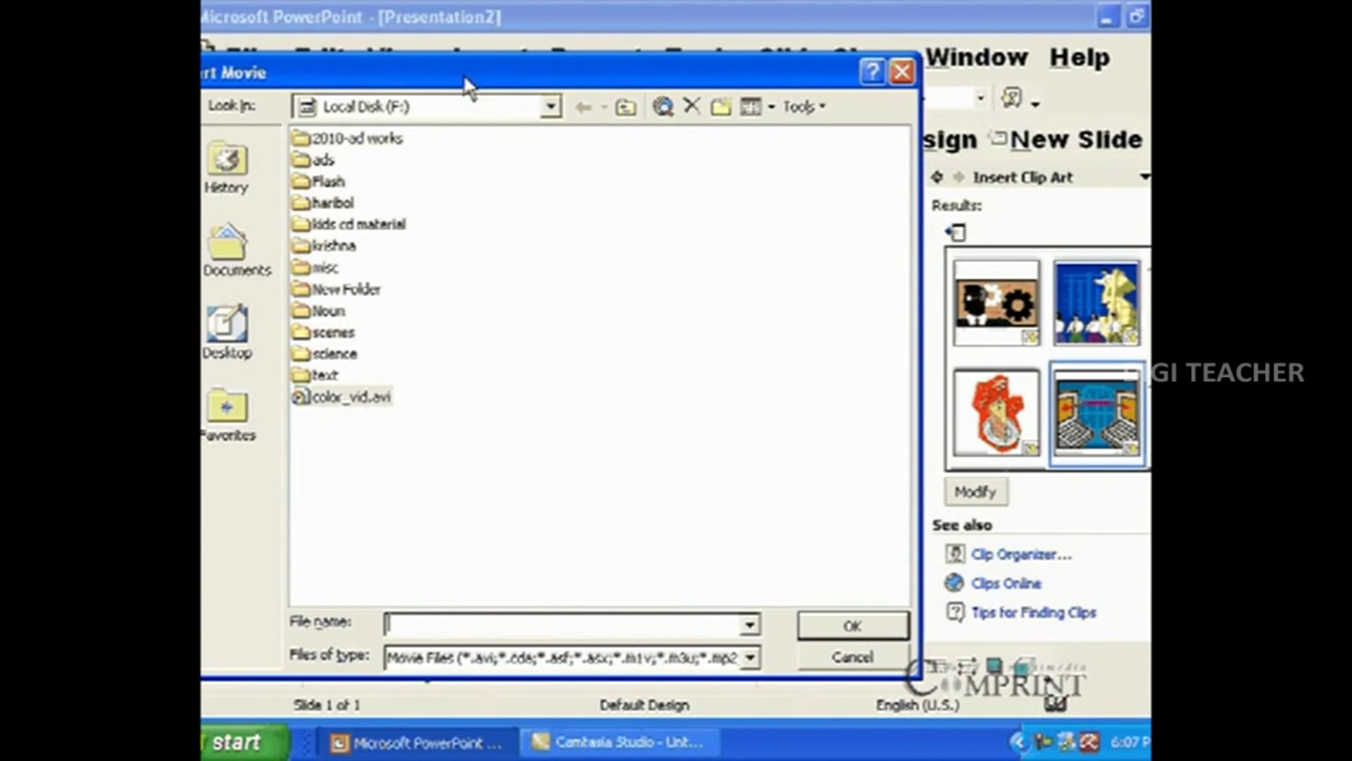
drag(468, 73, 543, 38)
click(423, 362)
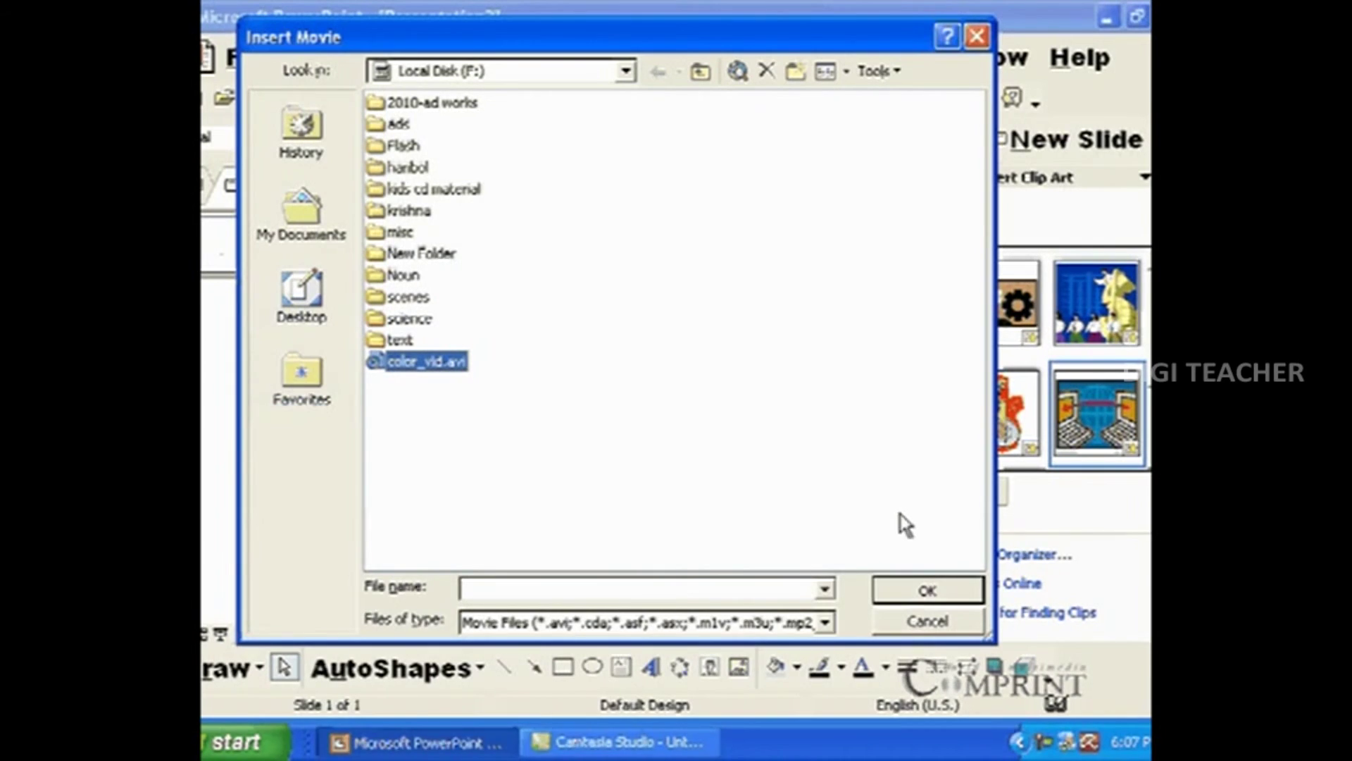
click(933, 592)
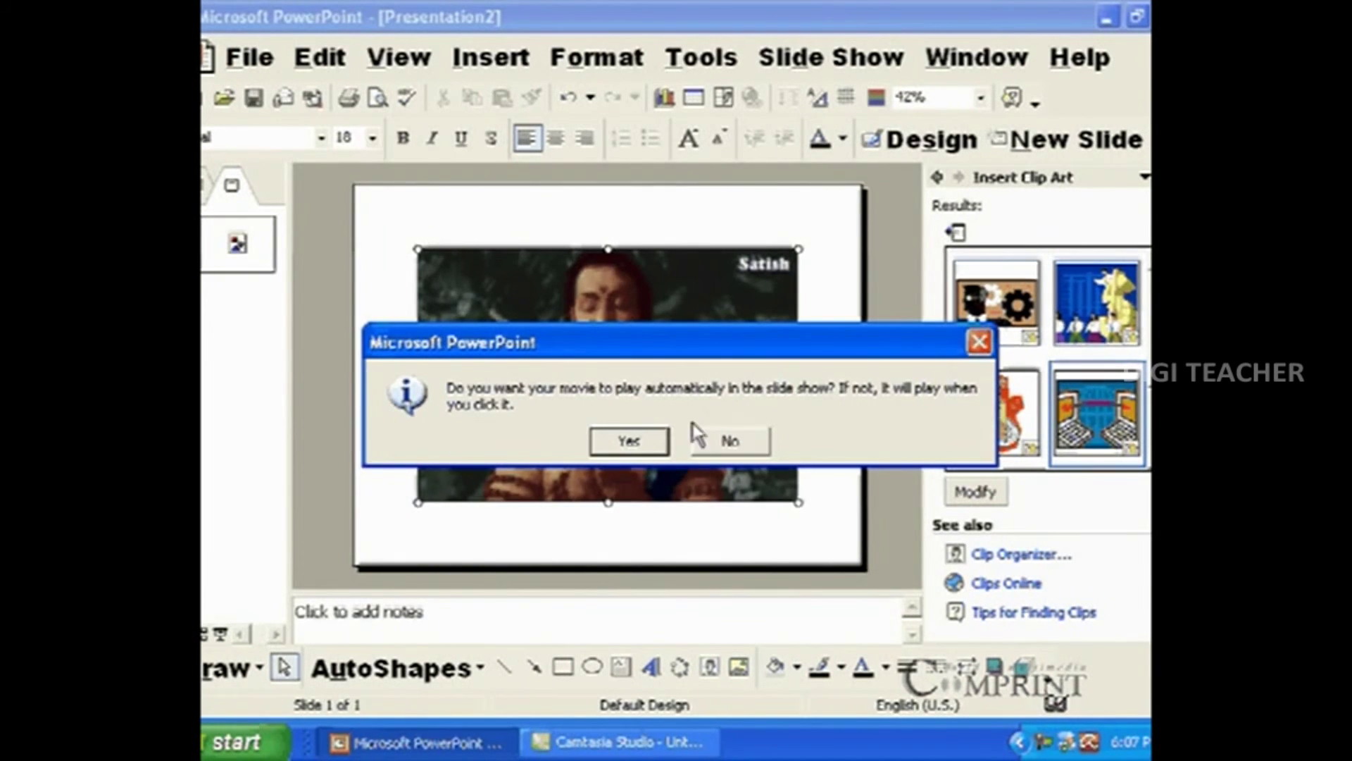
click(647, 445)
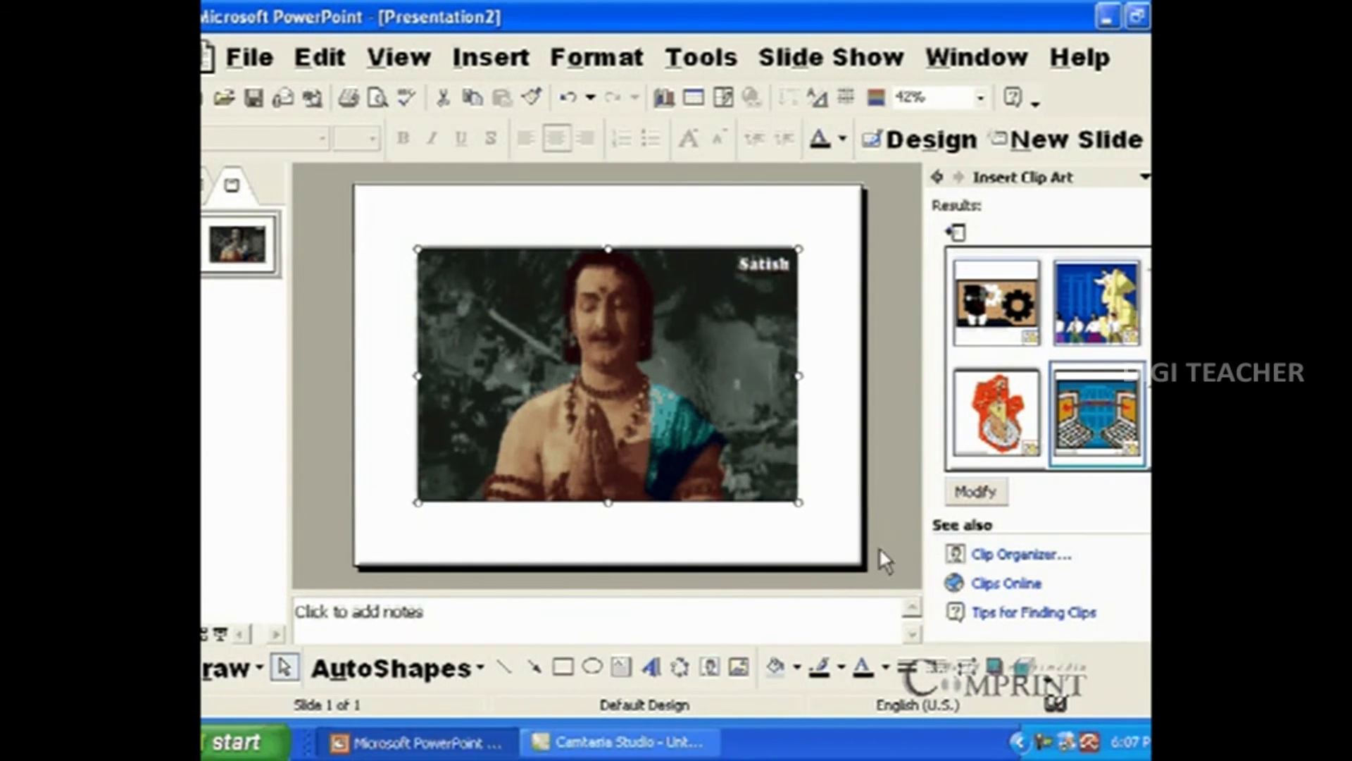
Shrink the video frame and position it near the slide centre.
drag(799, 502, 698, 435)
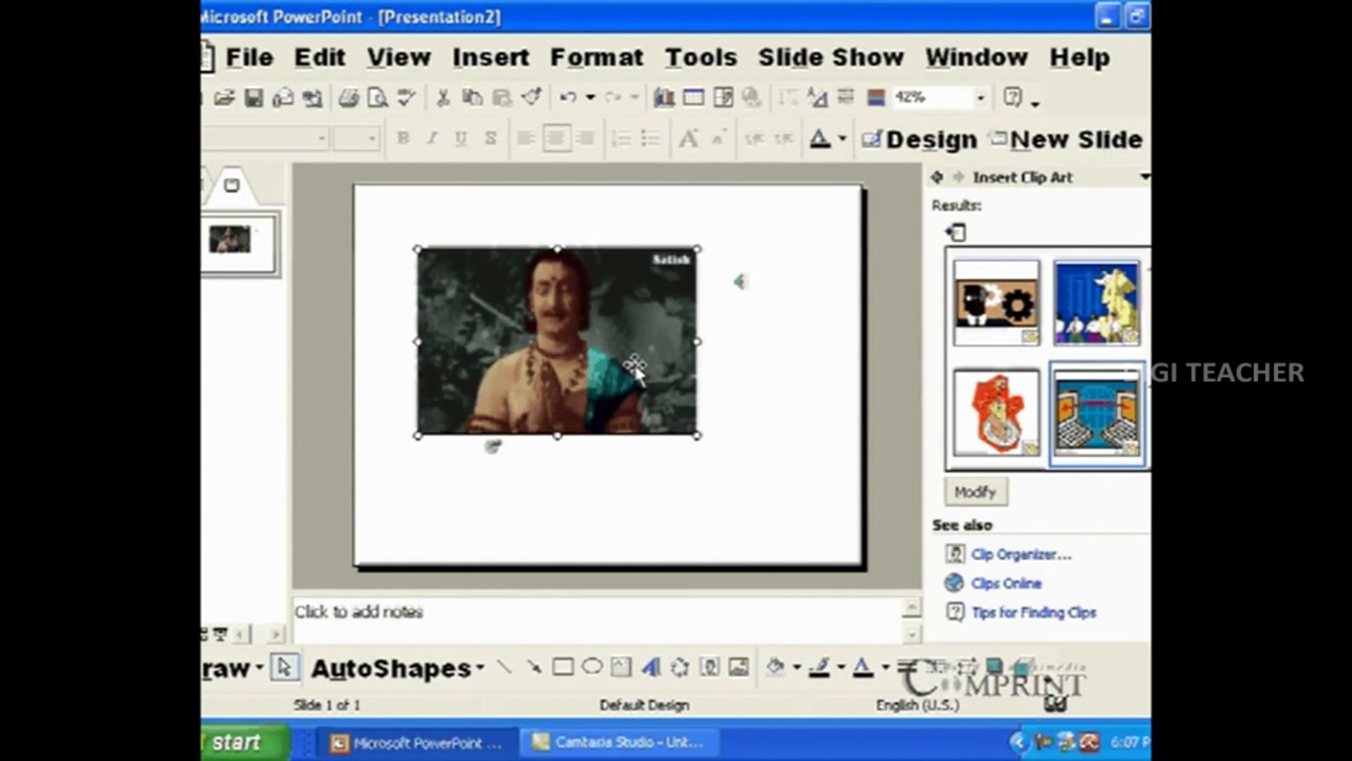
drag(636, 369, 686, 387)
drag(468, 459, 498, 444)
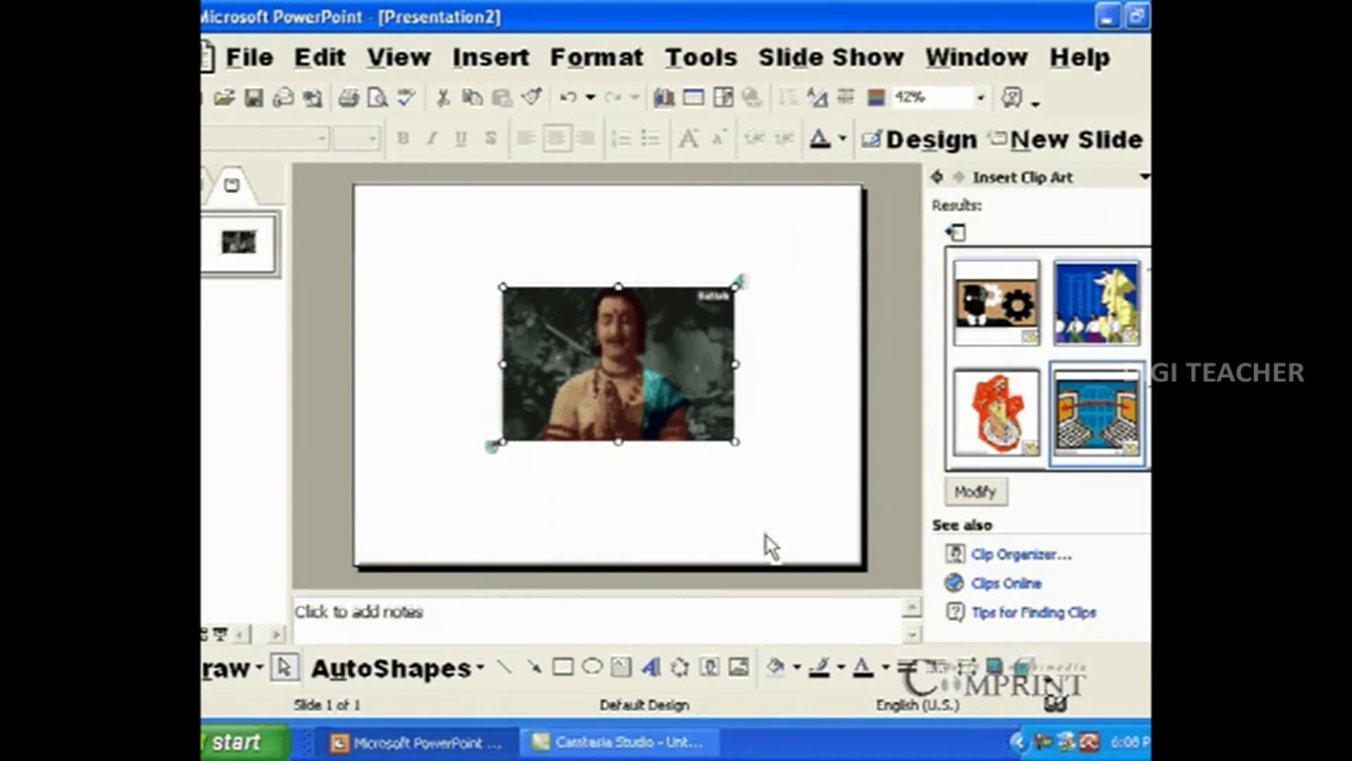